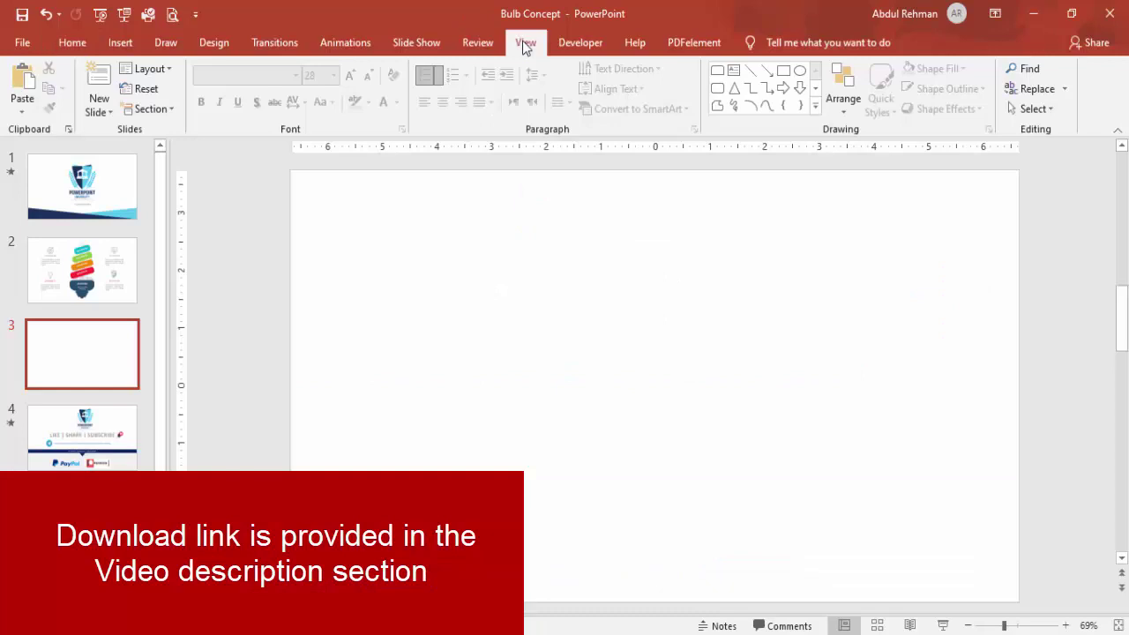
- Turn on the centre guides and draw a Top Corners Rounded rectangle at the slide centre
left_click(348, 109)
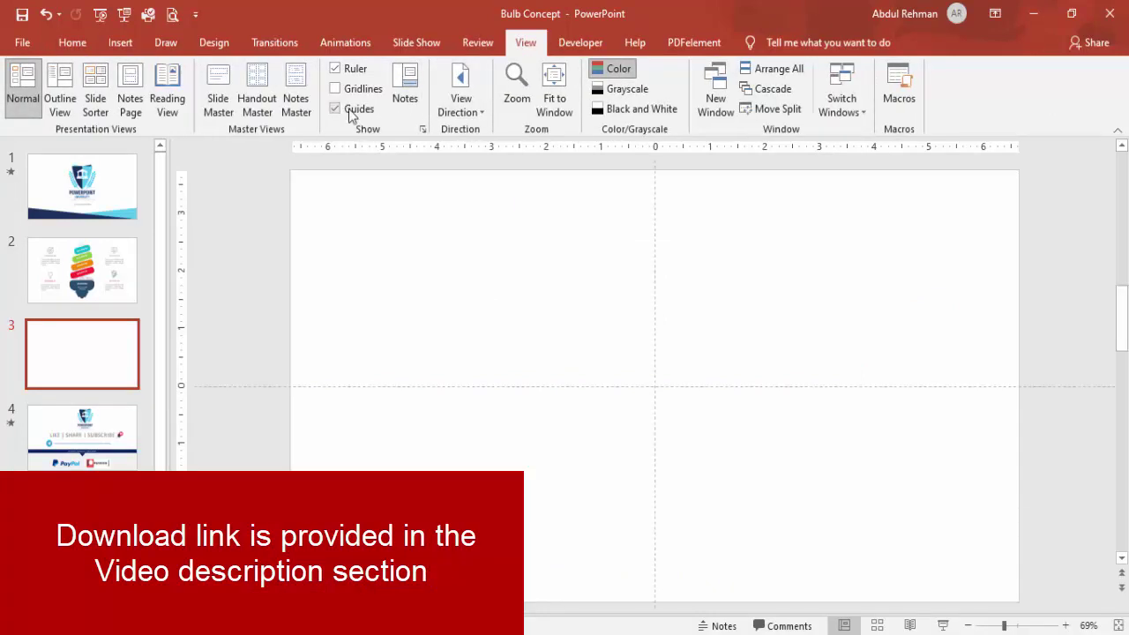
left_click(134, 42)
left_click(258, 97)
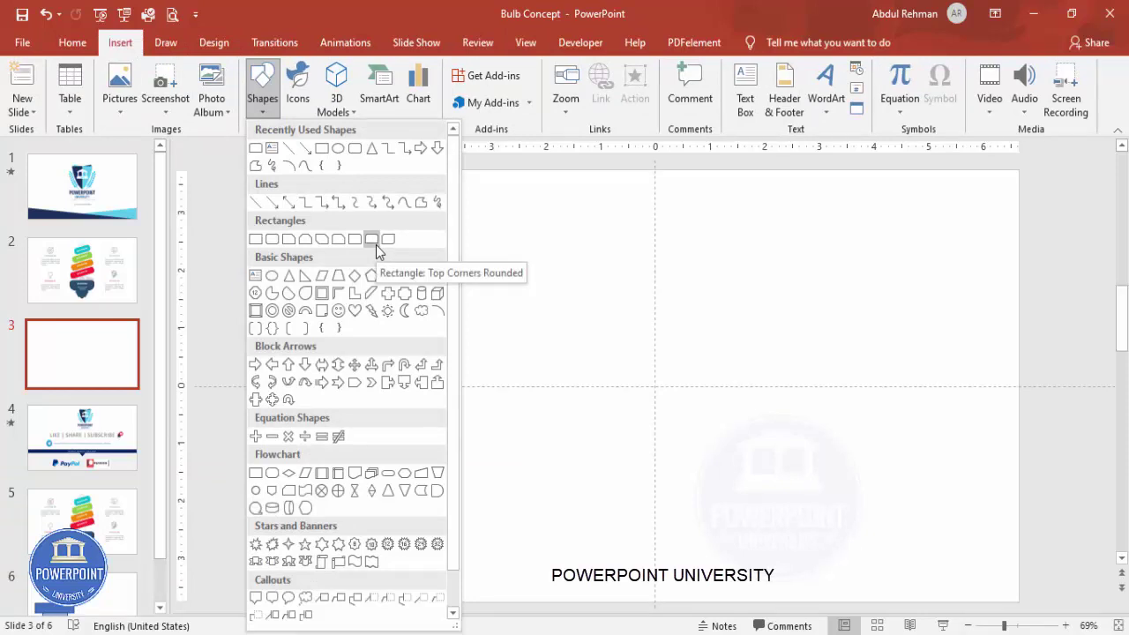
left_click(371, 240)
left_click_drag(567, 344, 749, 451)
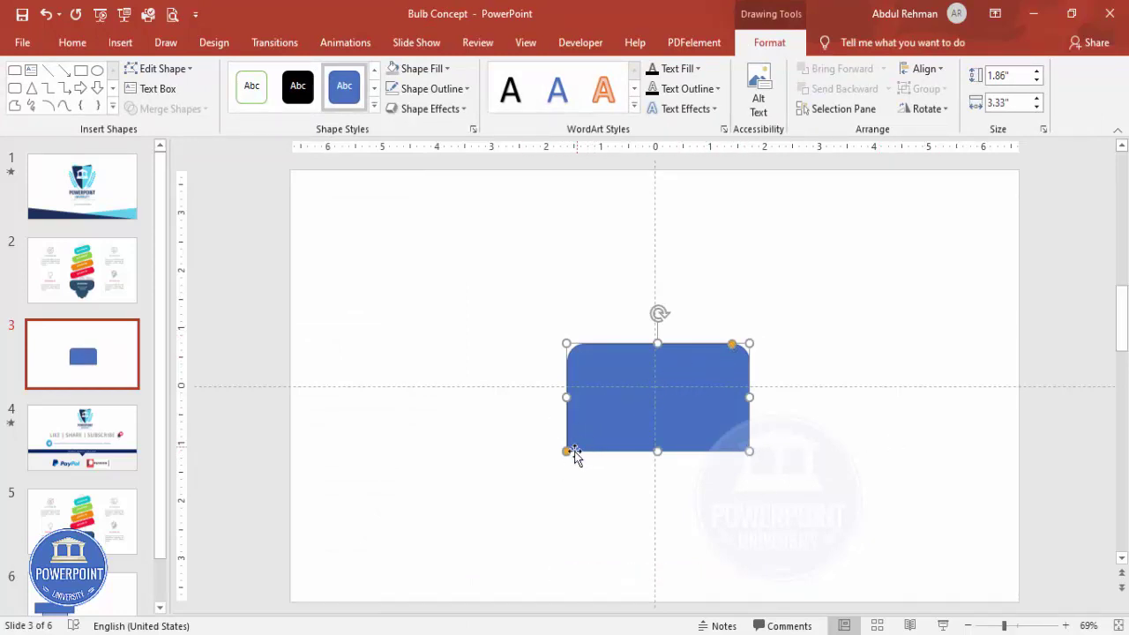
- Deeply round the bottom corners and square the top, leaving a 1.86" × 3.33" blue shape
left_click_drag(568, 457, 623, 458)
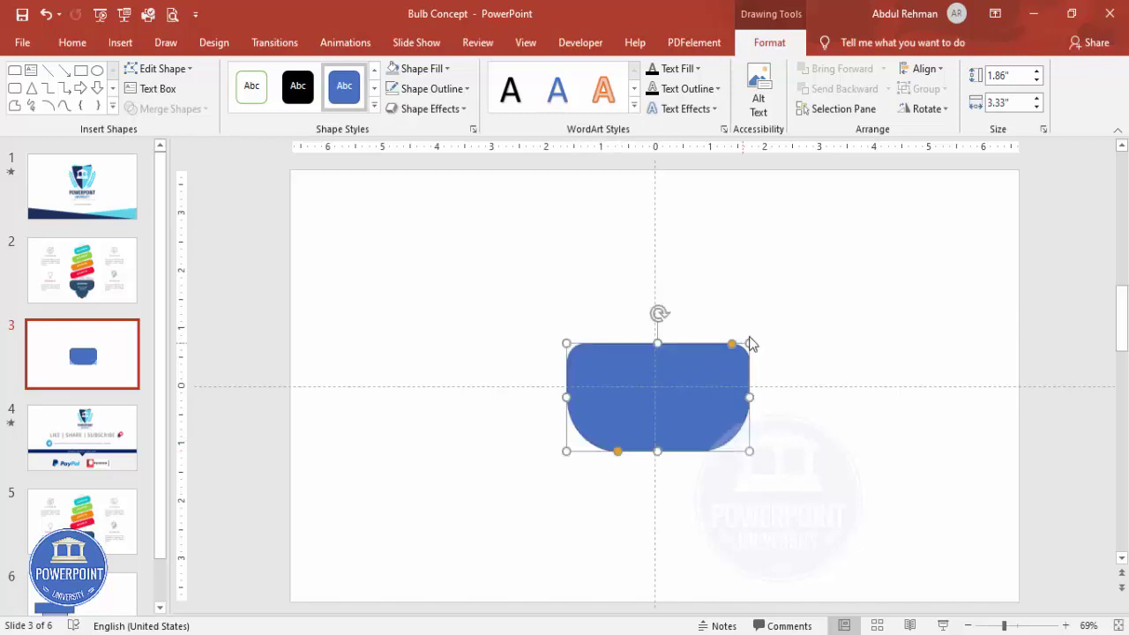
left_click_drag(734, 349, 748, 350)
left_click_drag(657, 343, 656, 357)
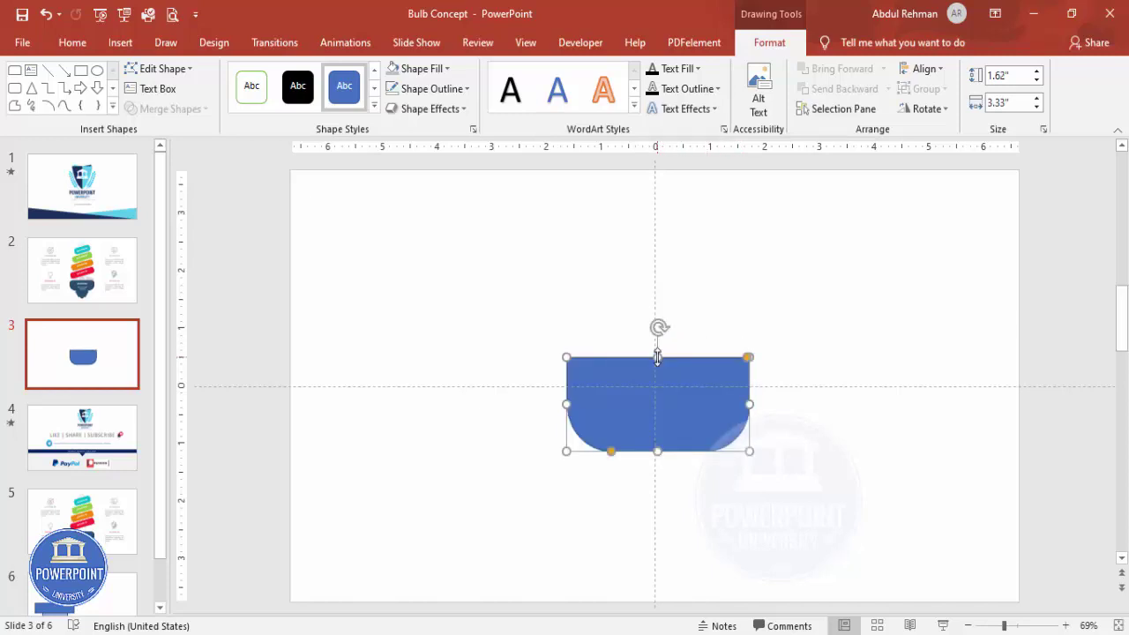
key("ctrl+z")
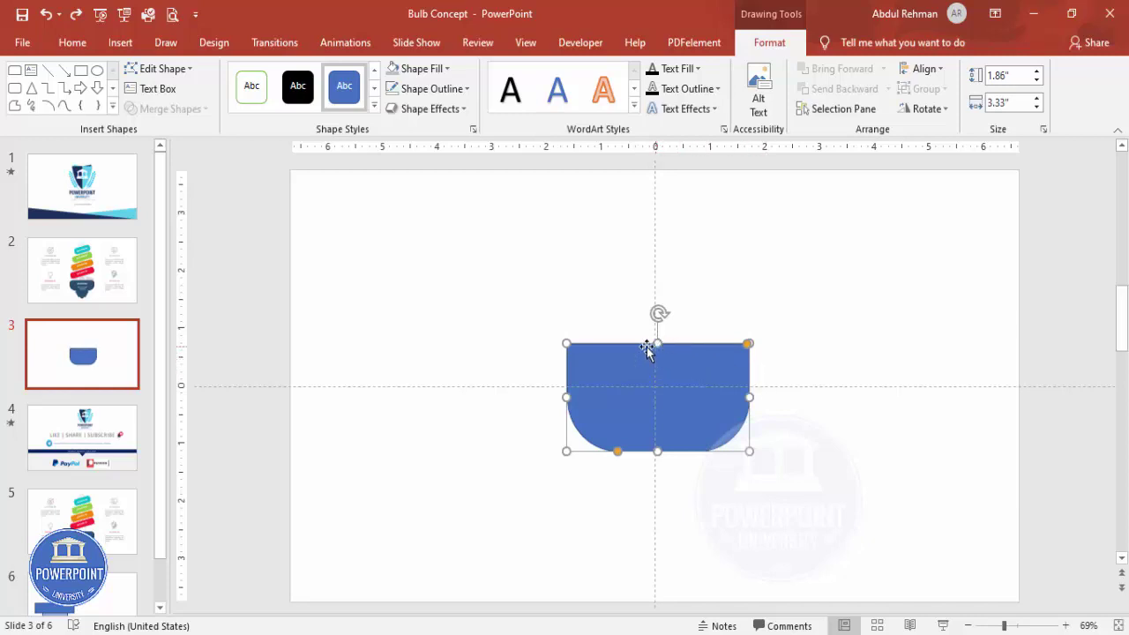
left_click_drag(657, 343, 652, 386)
key("ctrl+z")
left_click(805, 379)
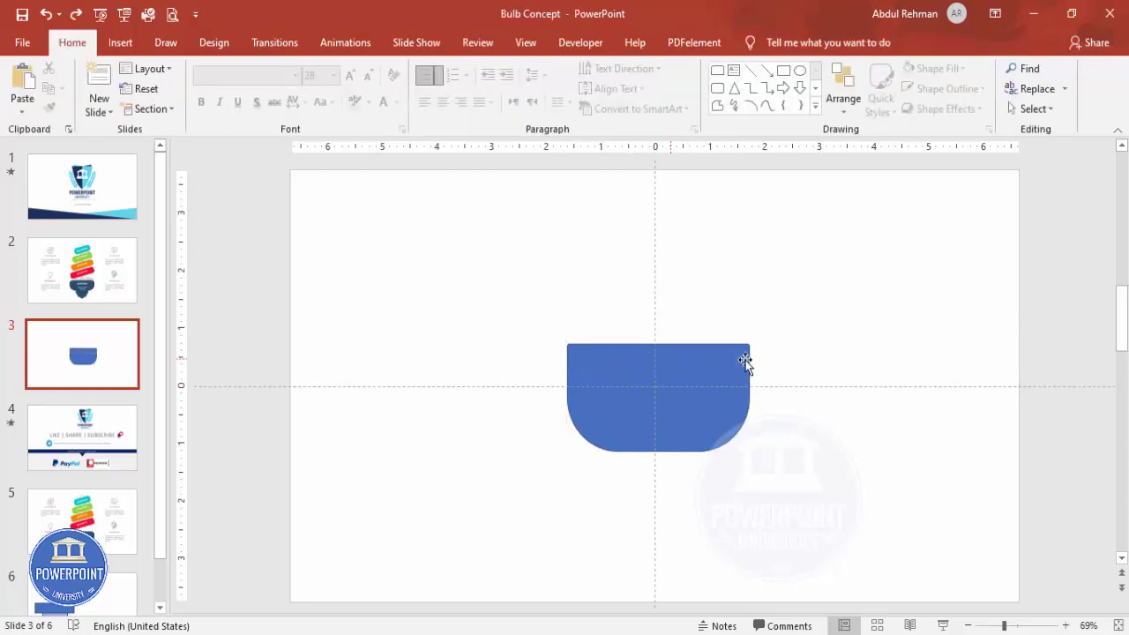
- Draw a wide plain rectangle covering the top half of the rounded shape
left_click(120, 43)
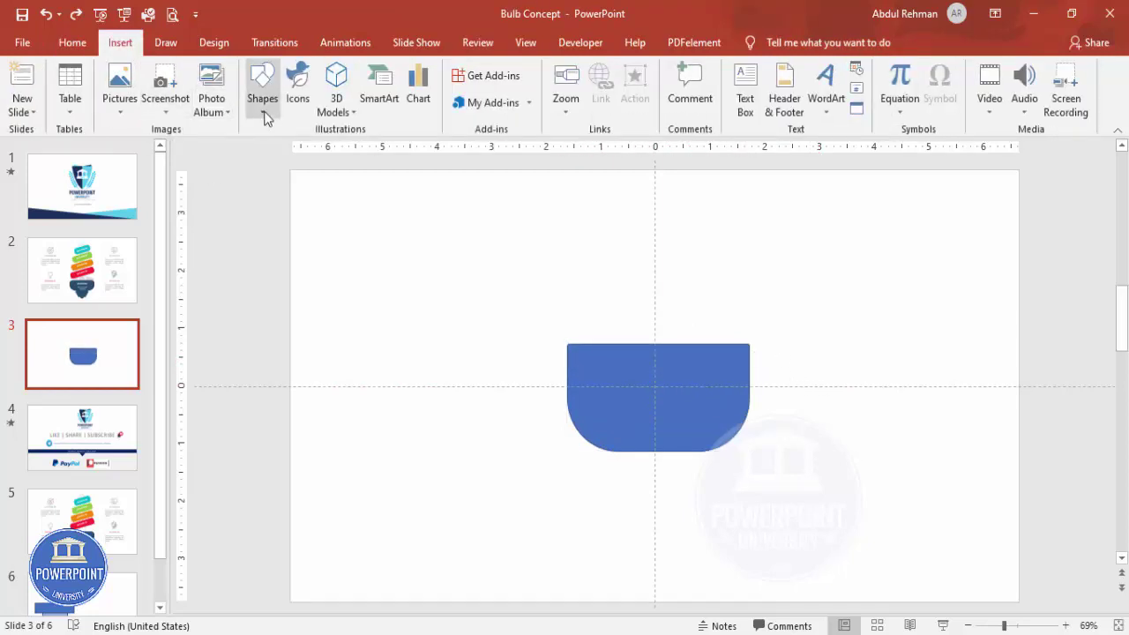
left_click(264, 112)
left_click(258, 244)
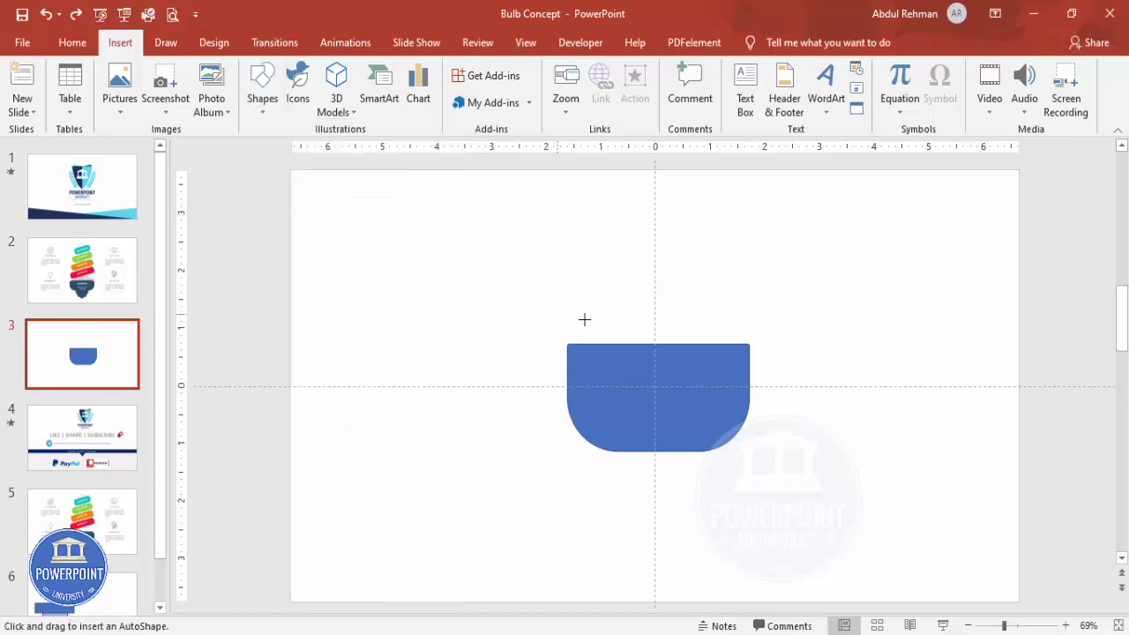
left_click_drag(565, 344, 793, 386)
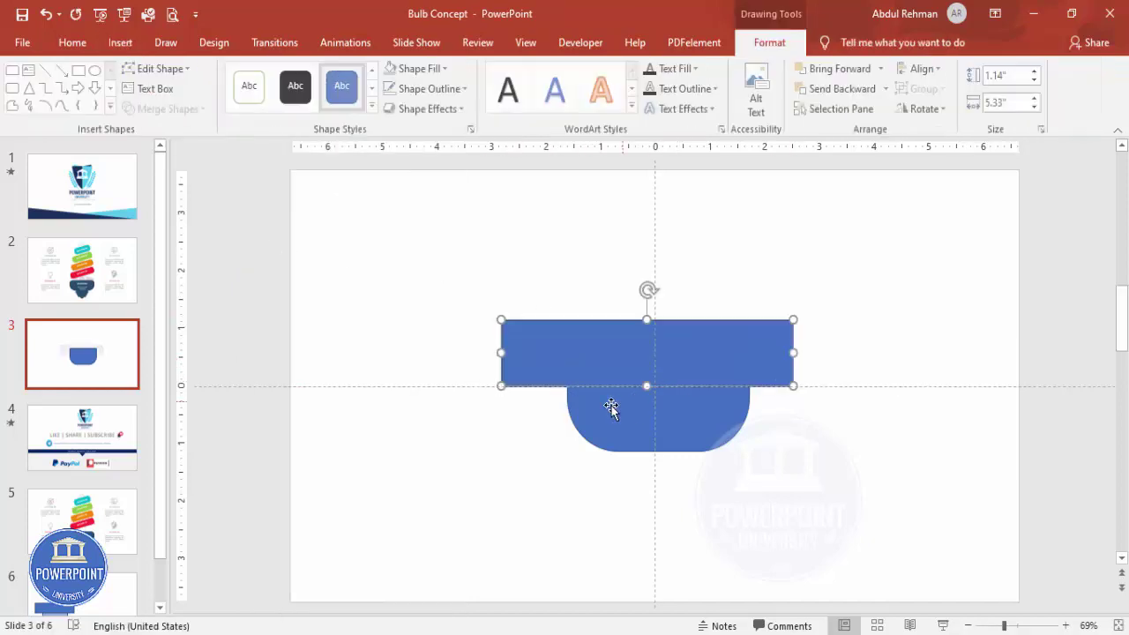
- Subtract the rectangle from the rounded shape and remove the bowl's outline
left_click(678, 421)
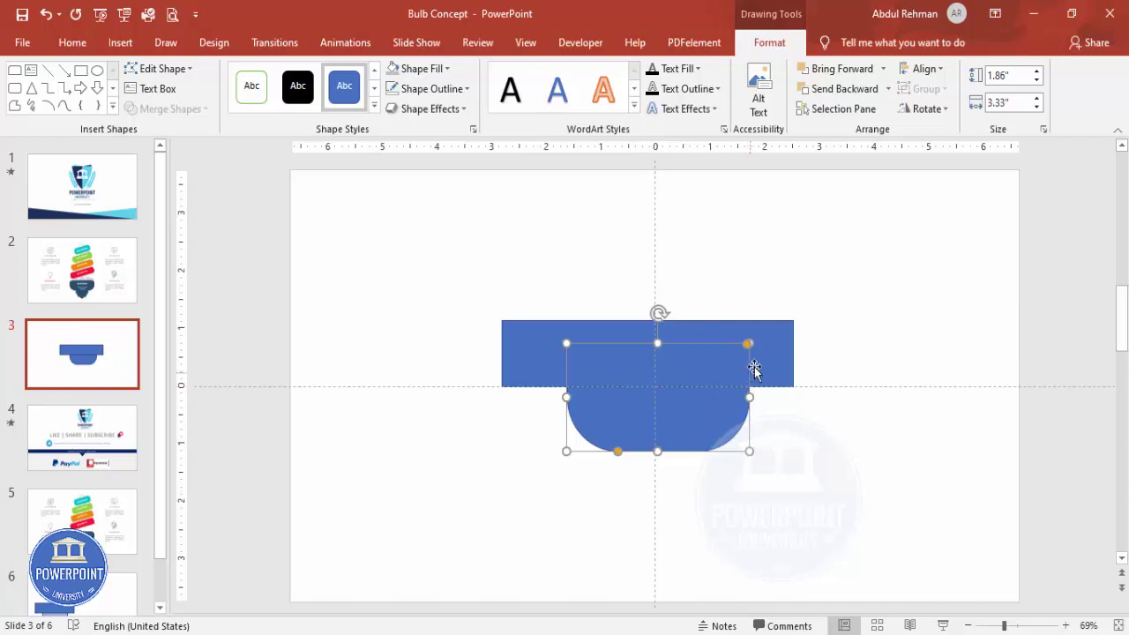
left_click(776, 339, "shift")
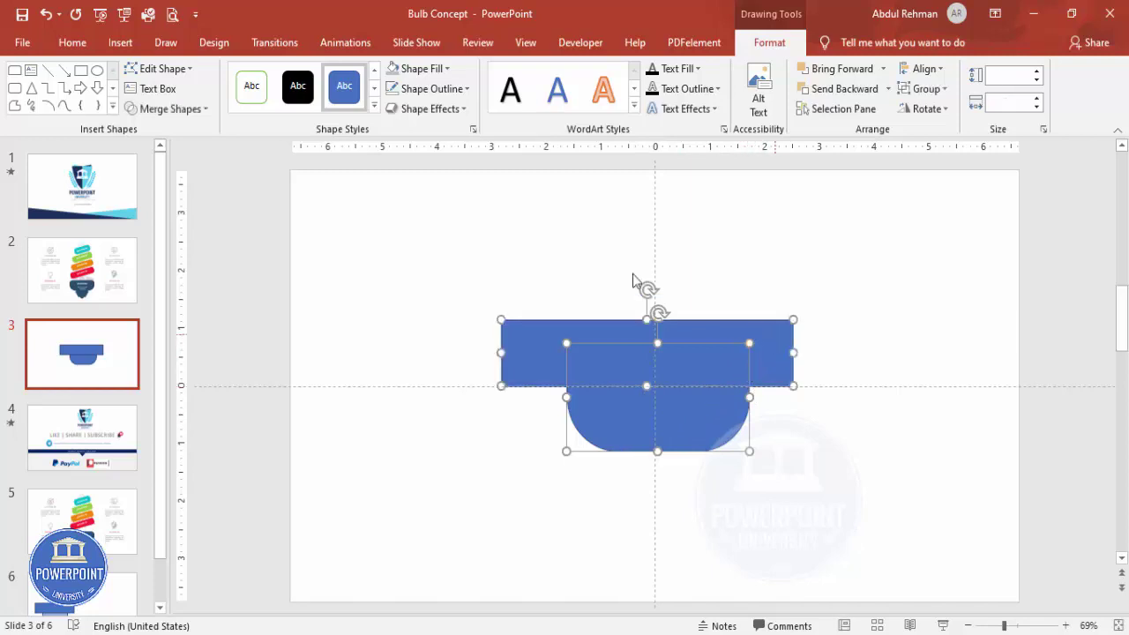
left_click(179, 109)
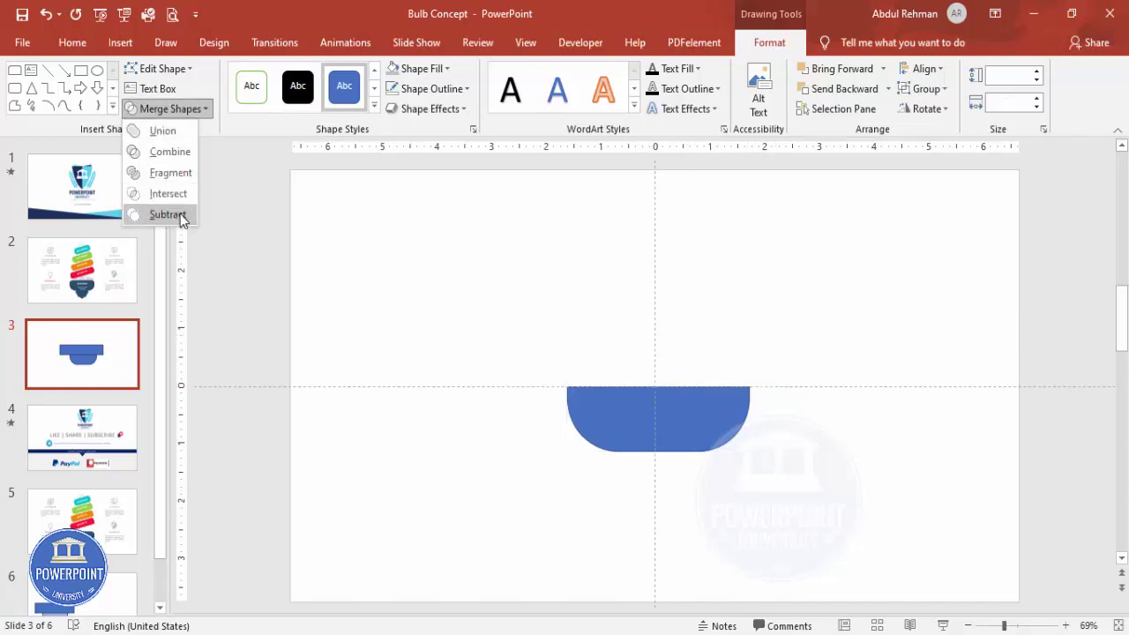
left_click(180, 214)
left_click(432, 88)
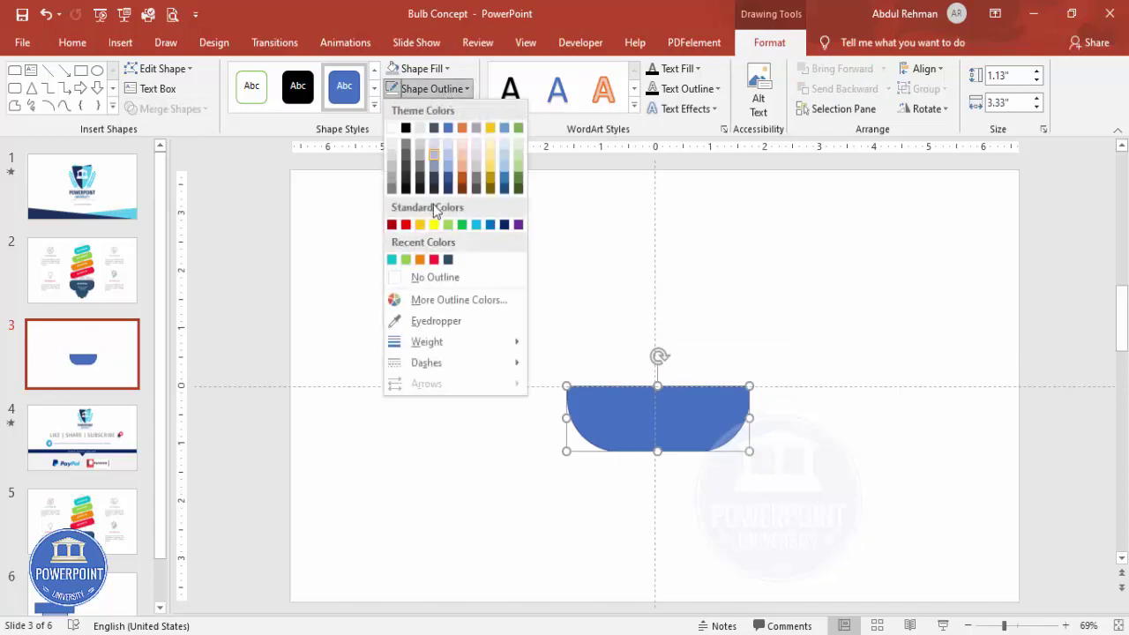
left_click(445, 277)
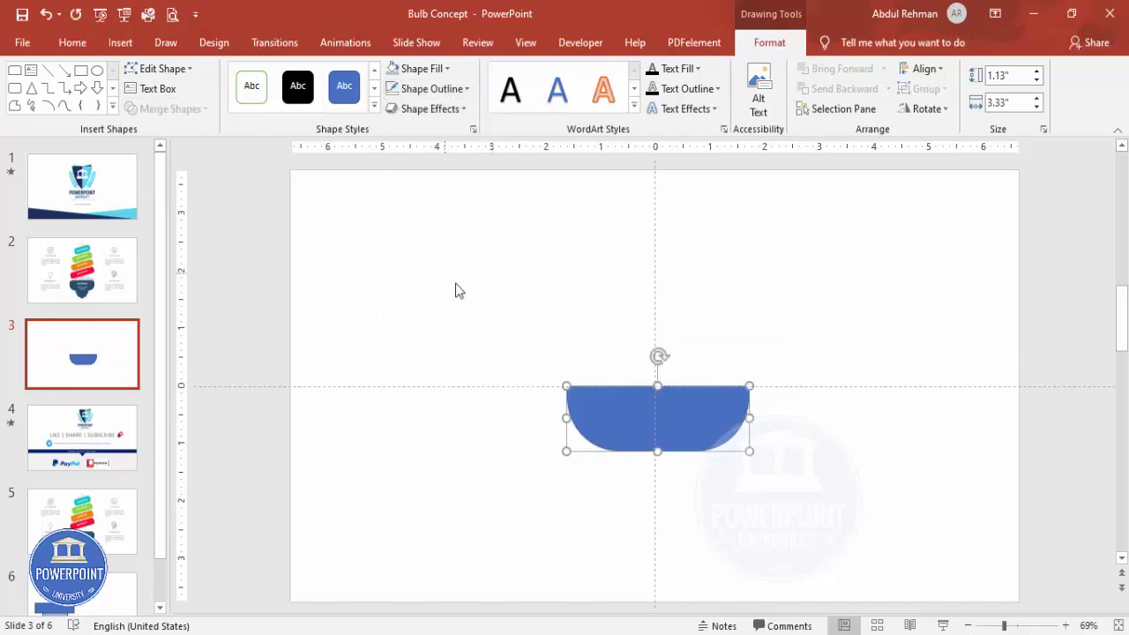
left_click(120, 42)
left_click(259, 106)
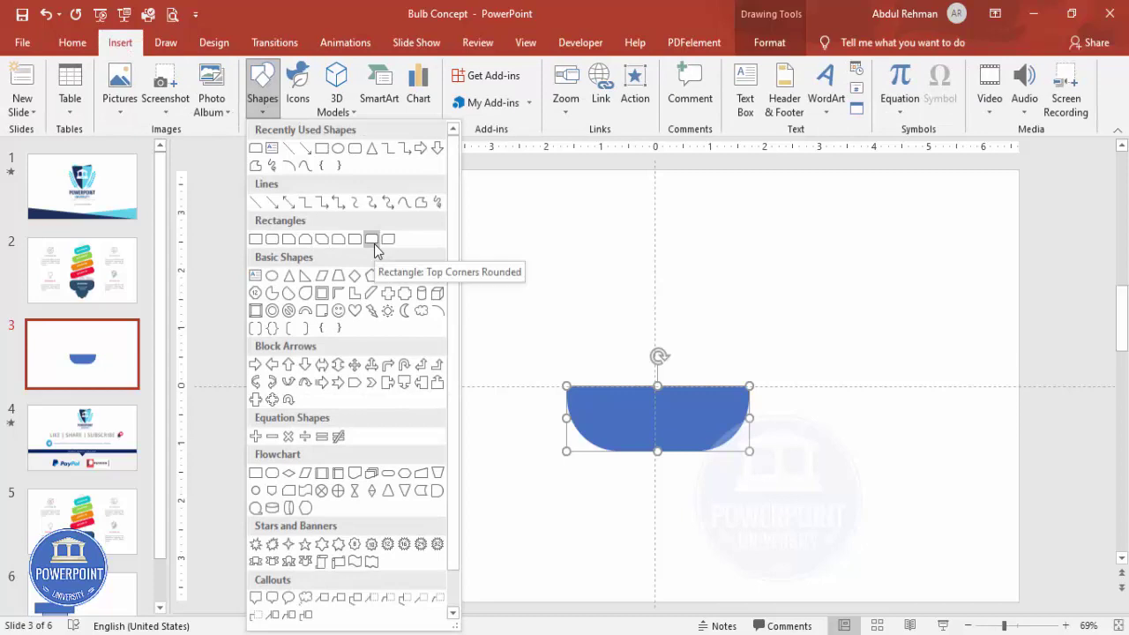
- Add a thin, slightly rounded, outline-free cap aligned to the bowl's top edge
left_click(374, 244)
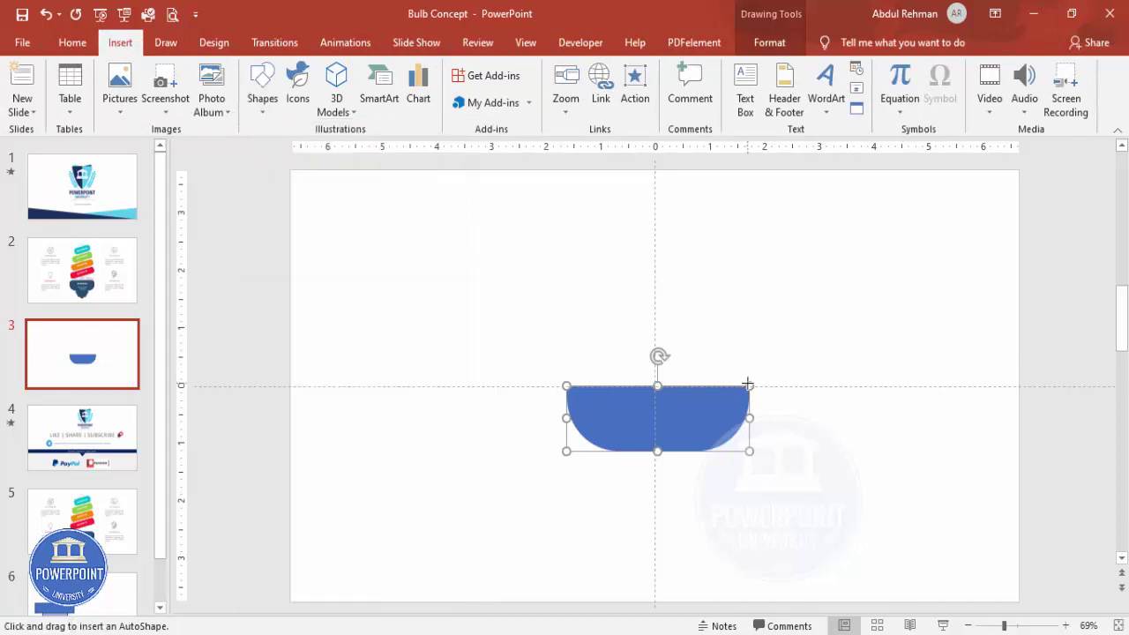
left_click_drag(748, 385, 566, 352)
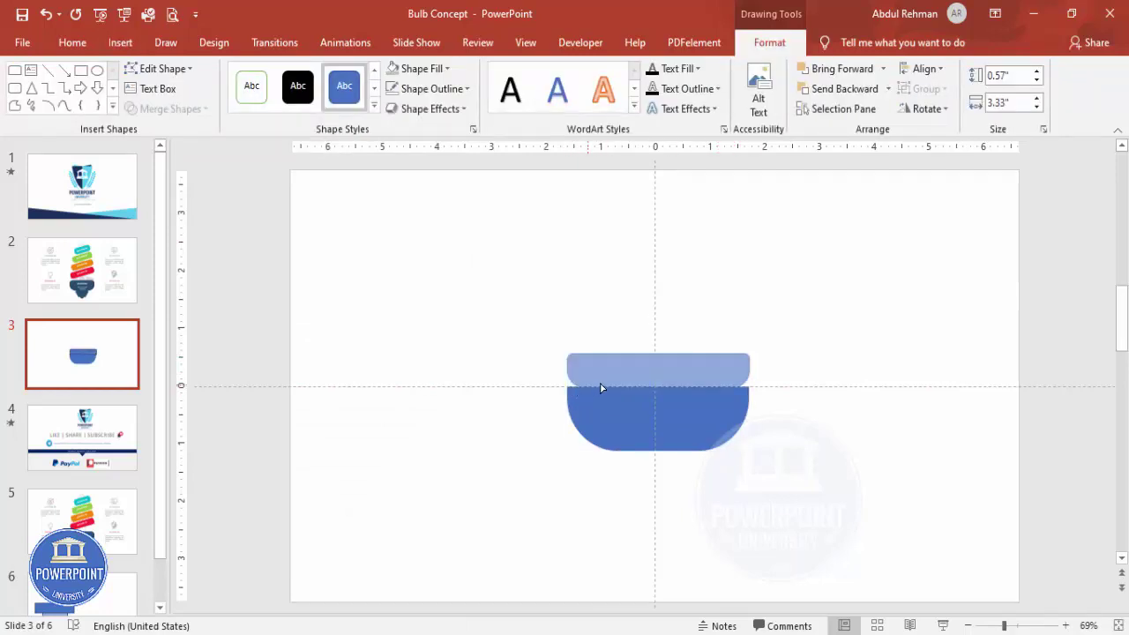
left_click(608, 383)
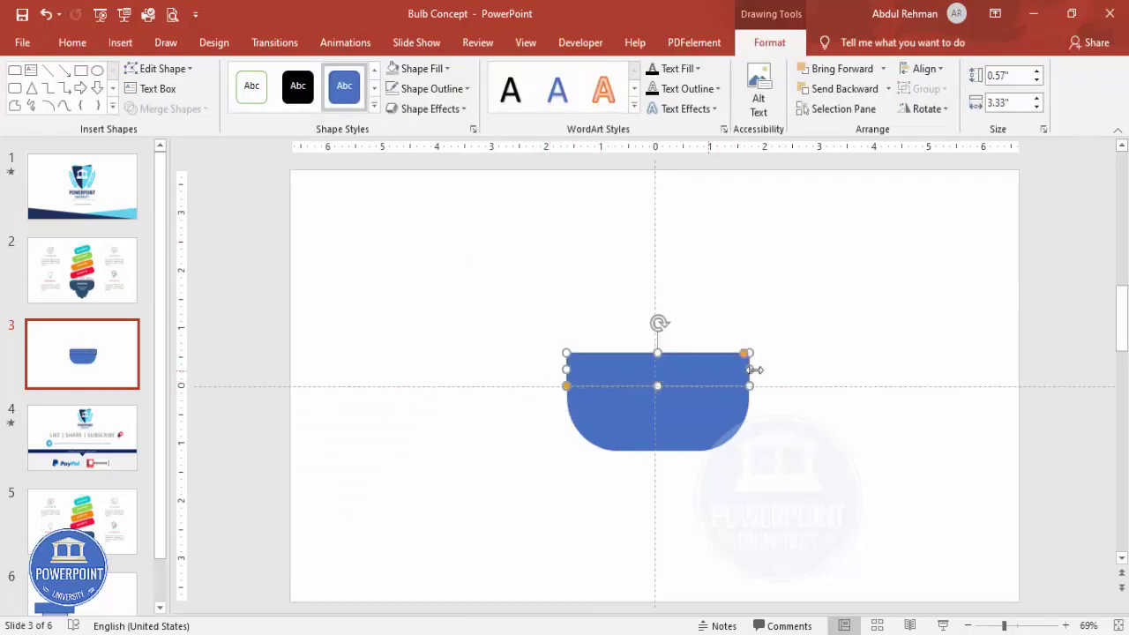
left_click_drag(743, 354, 728, 353)
left_click_drag(658, 356, 673, 372)
left_click(453, 91)
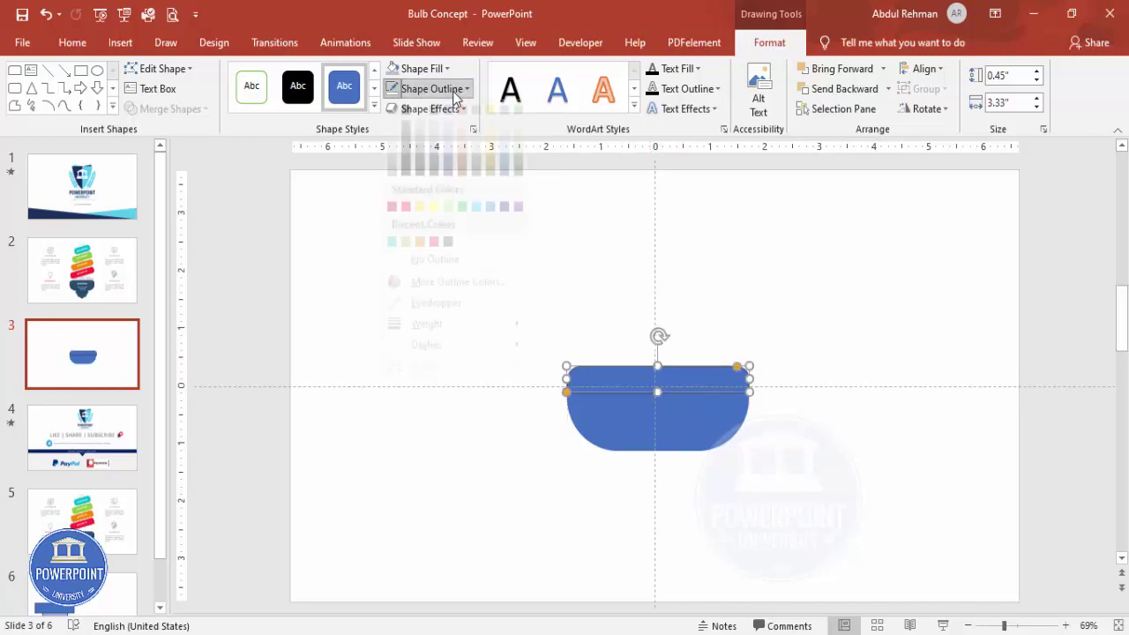
left_click(448, 276)
left_click(860, 441)
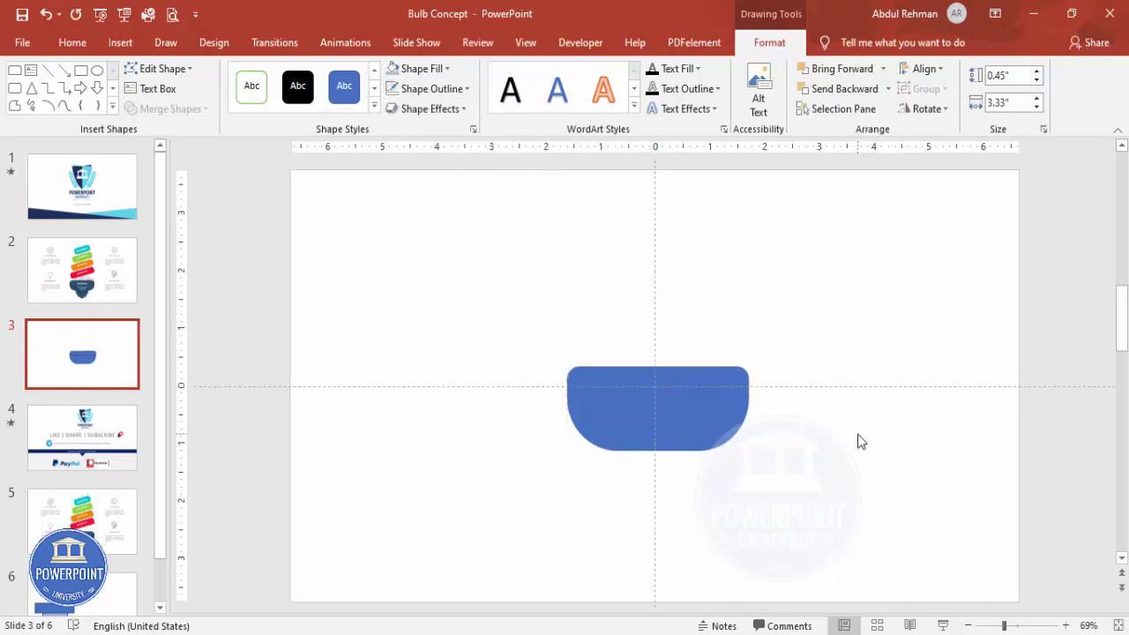
- Union the cap and bowl into a single blue 1.47" × 3.33" shape
left_click_drag(496, 309, 842, 510)
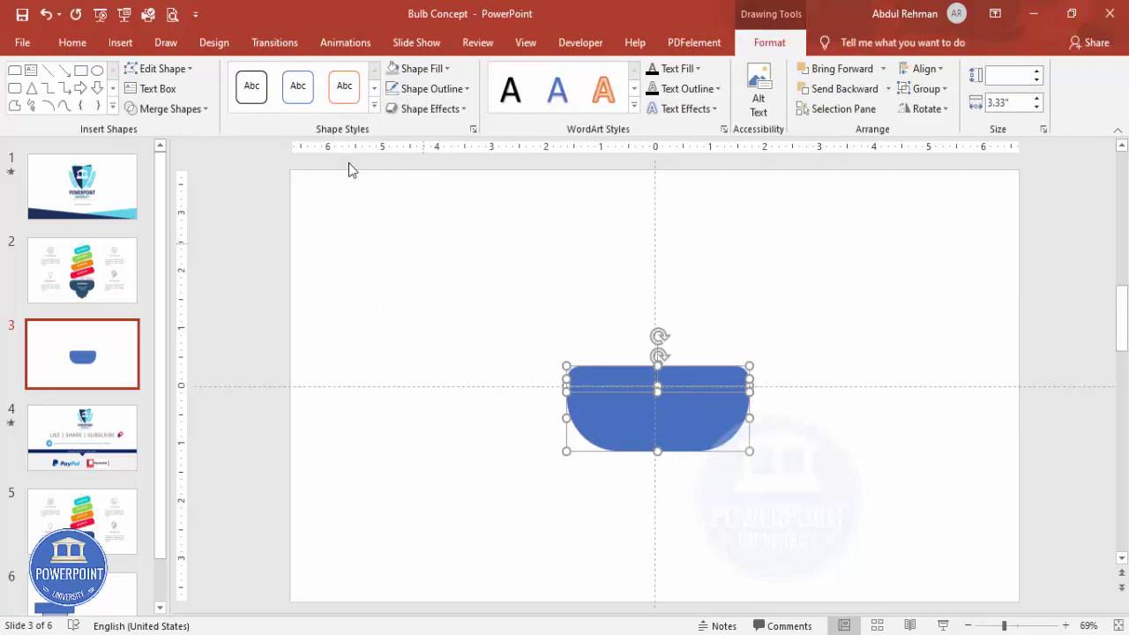
left_click(172, 109)
left_click(173, 129)
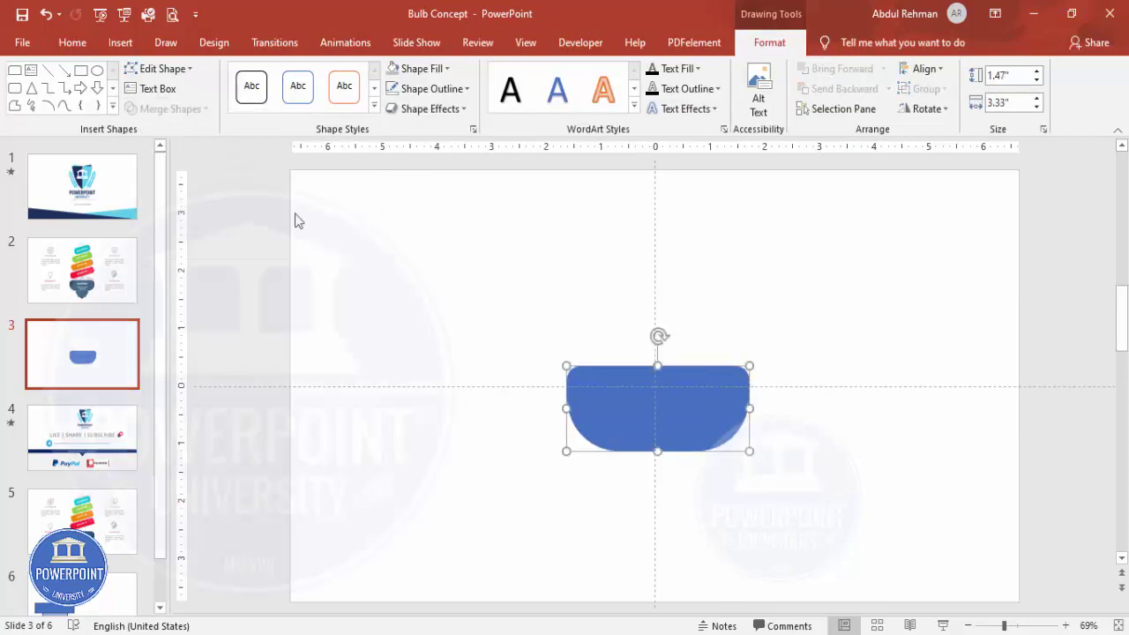
left_click(795, 446)
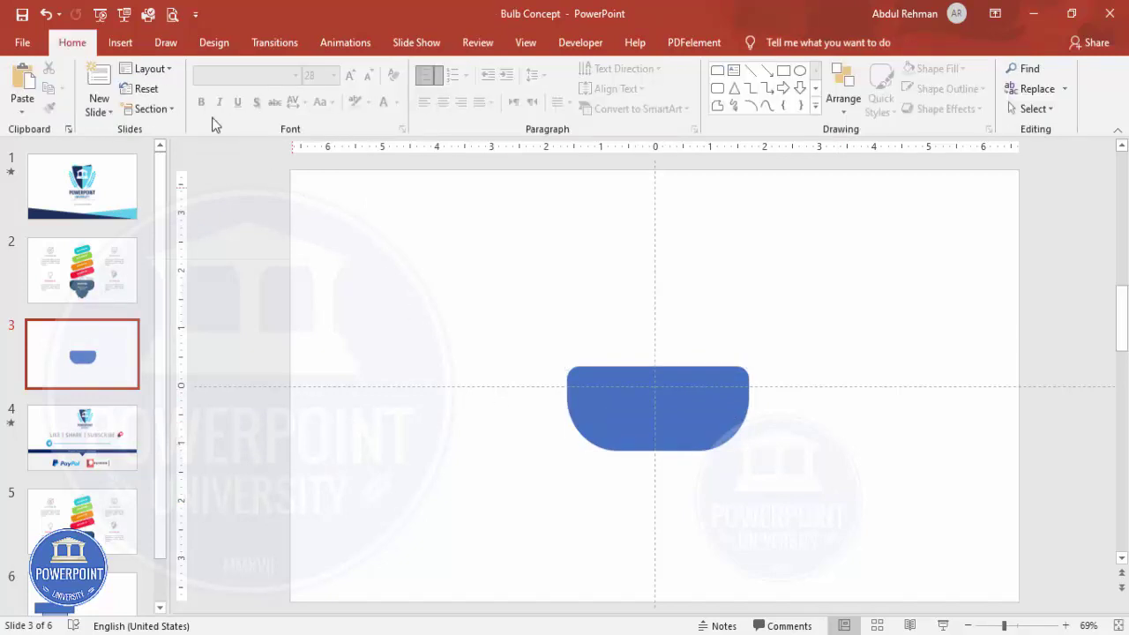
left_click(120, 43)
left_click(258, 109)
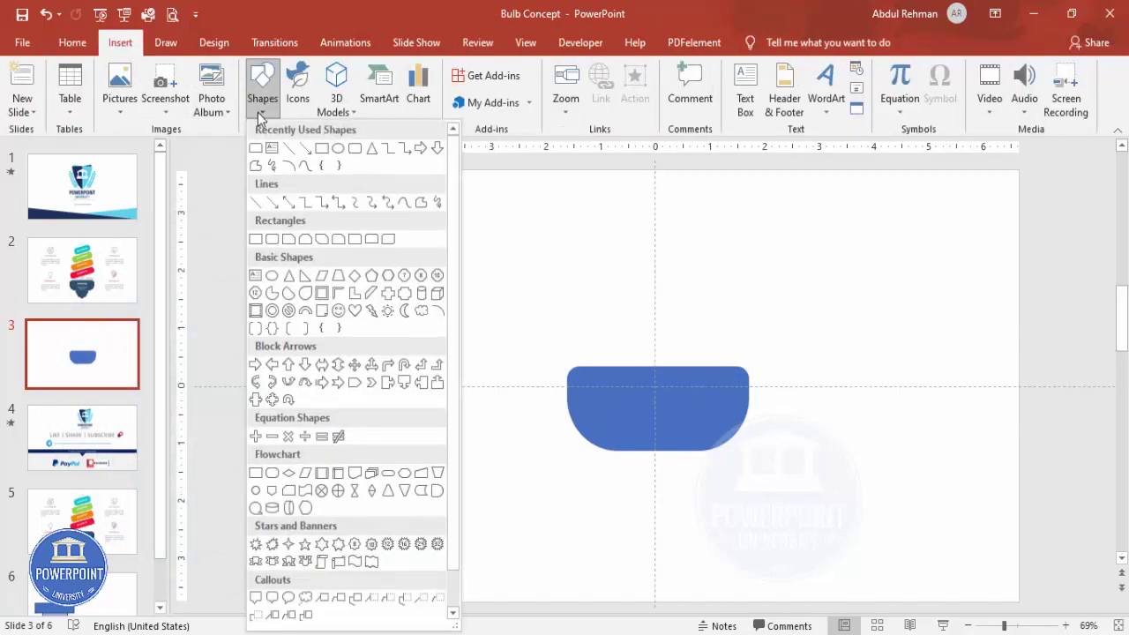
- Stack fully rounded pill bars below the bowl, narrowing the lowest to 1.21" wide
left_click(272, 239)
left_click_drag(616, 449, 714, 486)
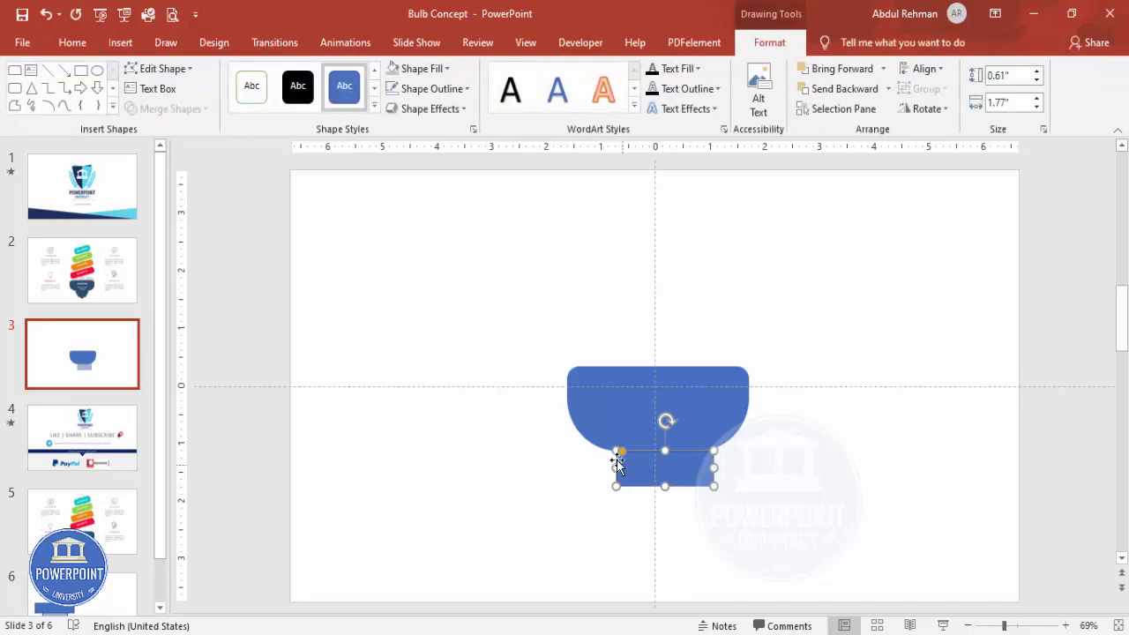
left_click_drag(621, 451, 621, 484)
left_click_drag(702, 484, 656, 501)
left_click(715, 509)
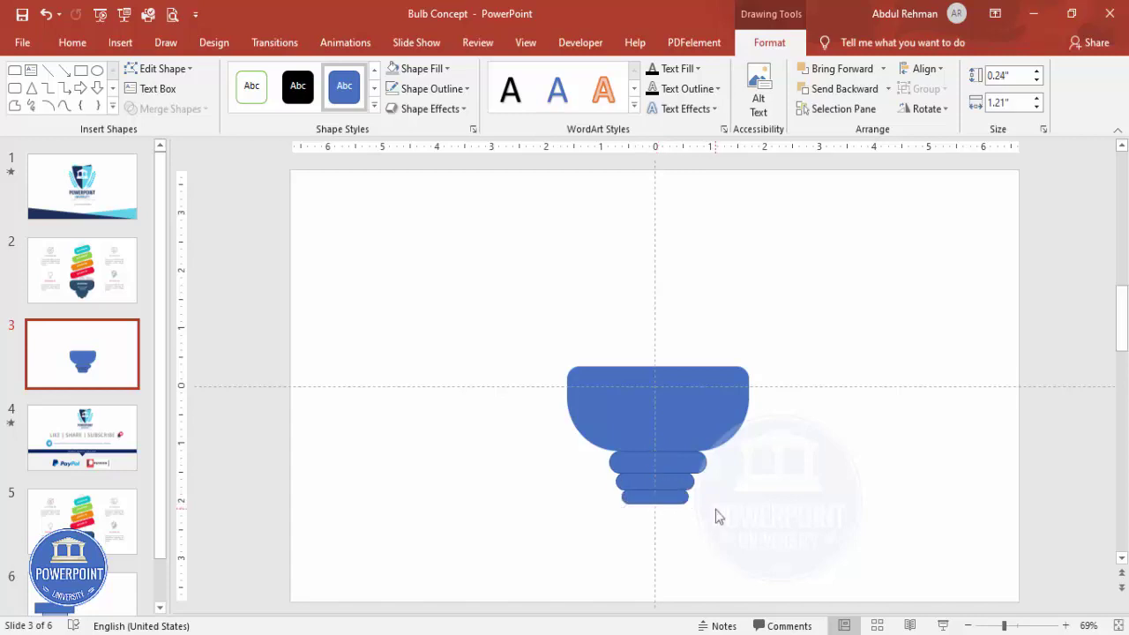
- Draw a small circle under the lowest bar as the base's round tip
left_click(121, 46)
left_click(259, 112)
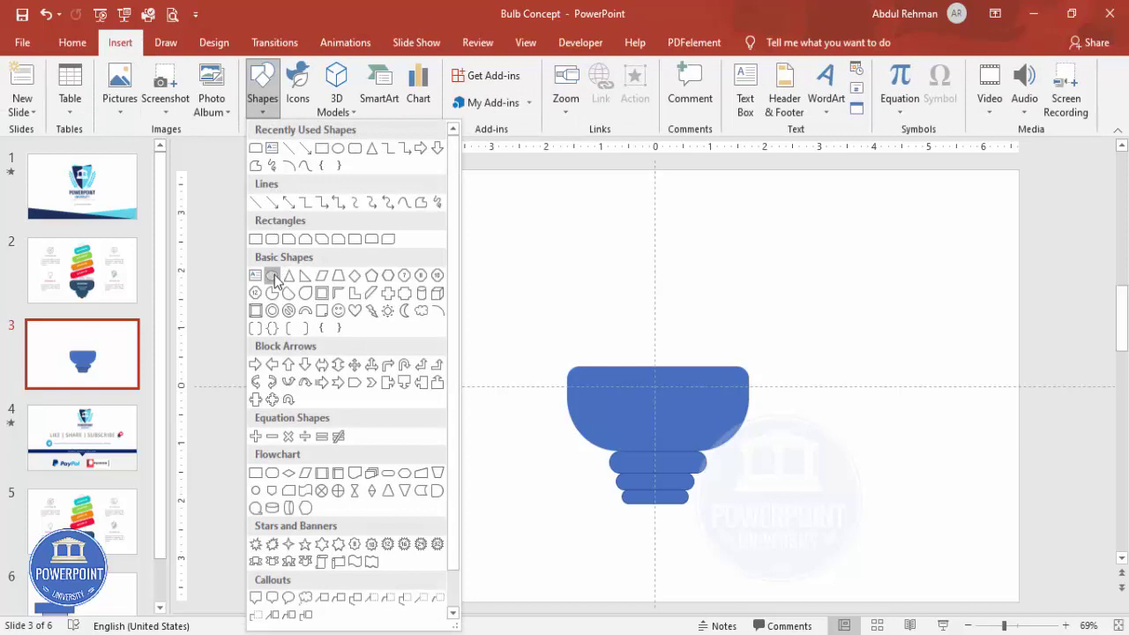
left_click(272, 277)
mouse_move(638, 488)
left_mouse_down()
mouse_move(670, 519)
mouse_move(654, 504)
left_mouse_up()
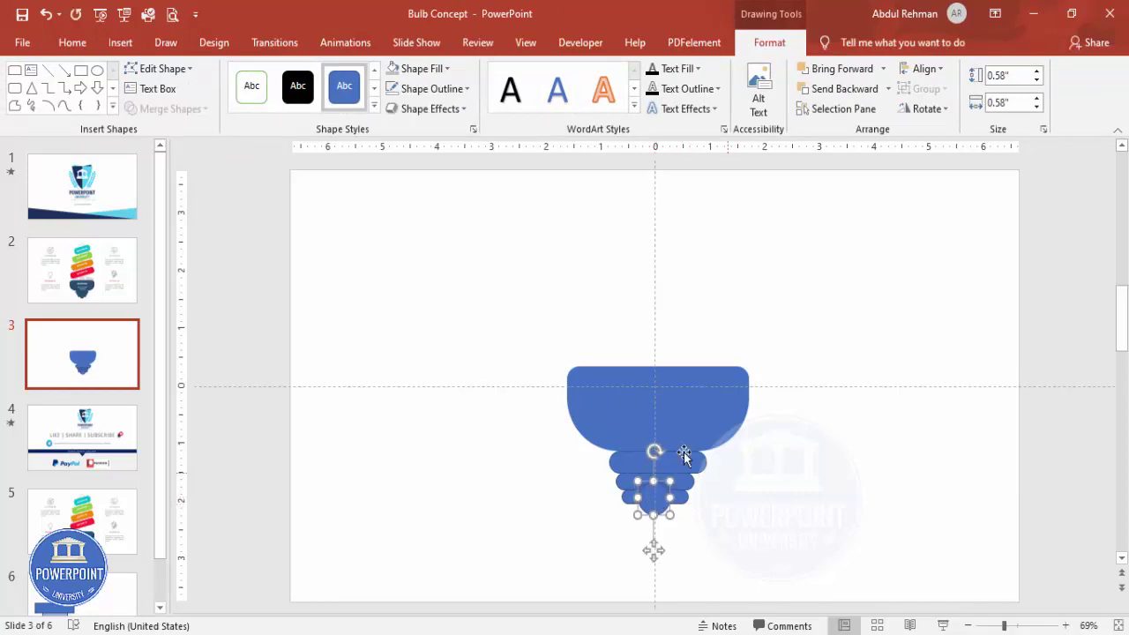
- Union the bands and tip into one outline-free 1.11" × 1.77" screw base
left_click_drag(731, 552, 535, 433)
left_click(165, 109)
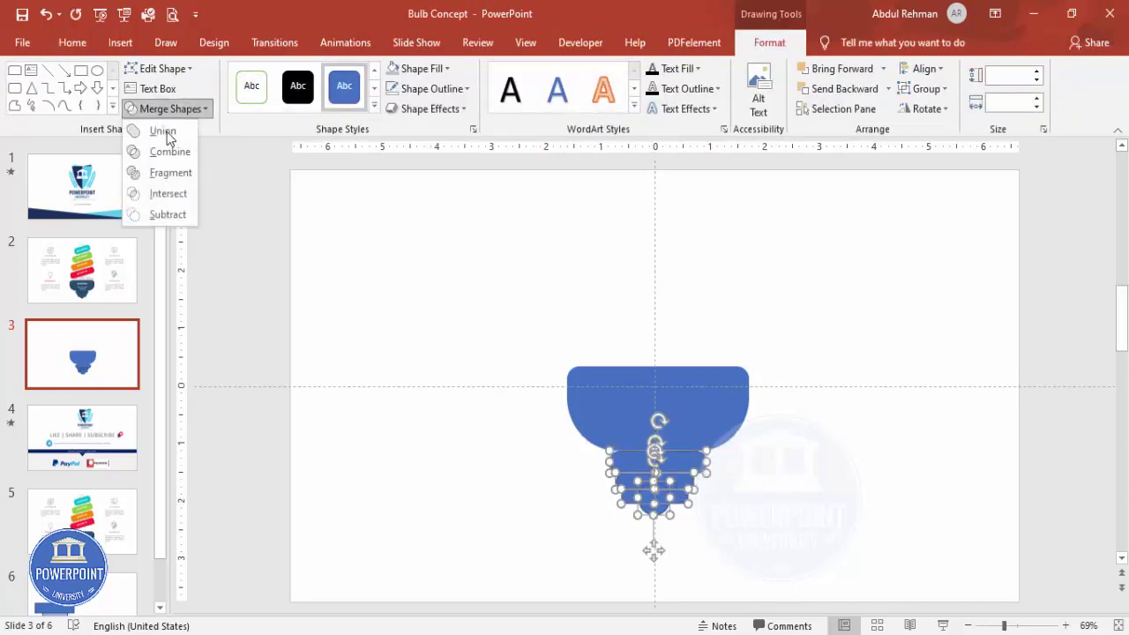
left_click(166, 134)
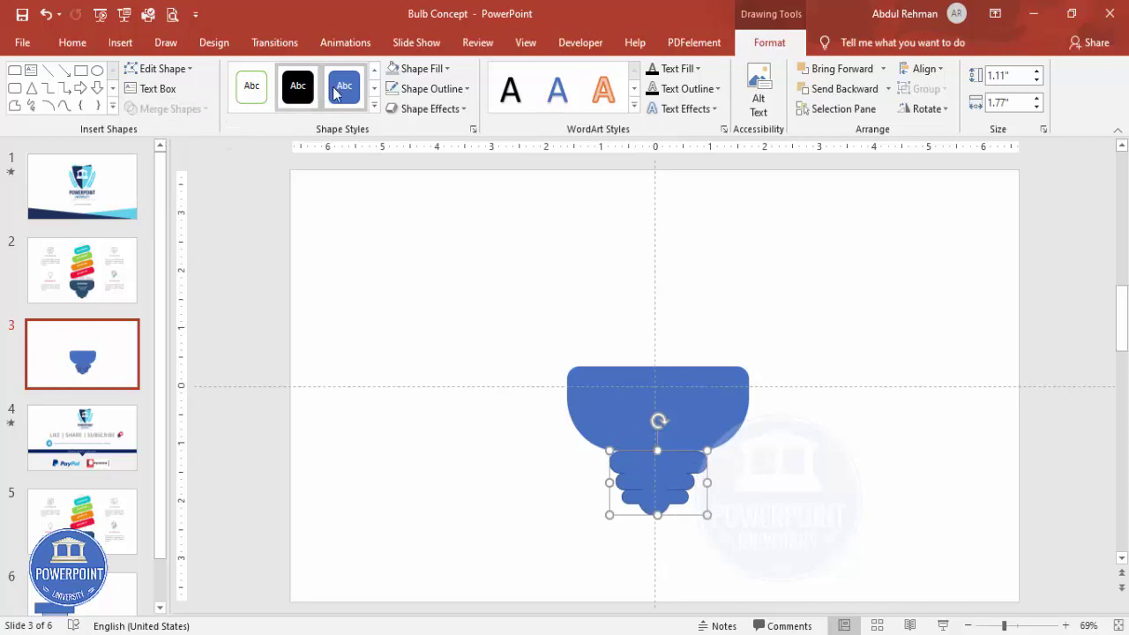
left_click(426, 88)
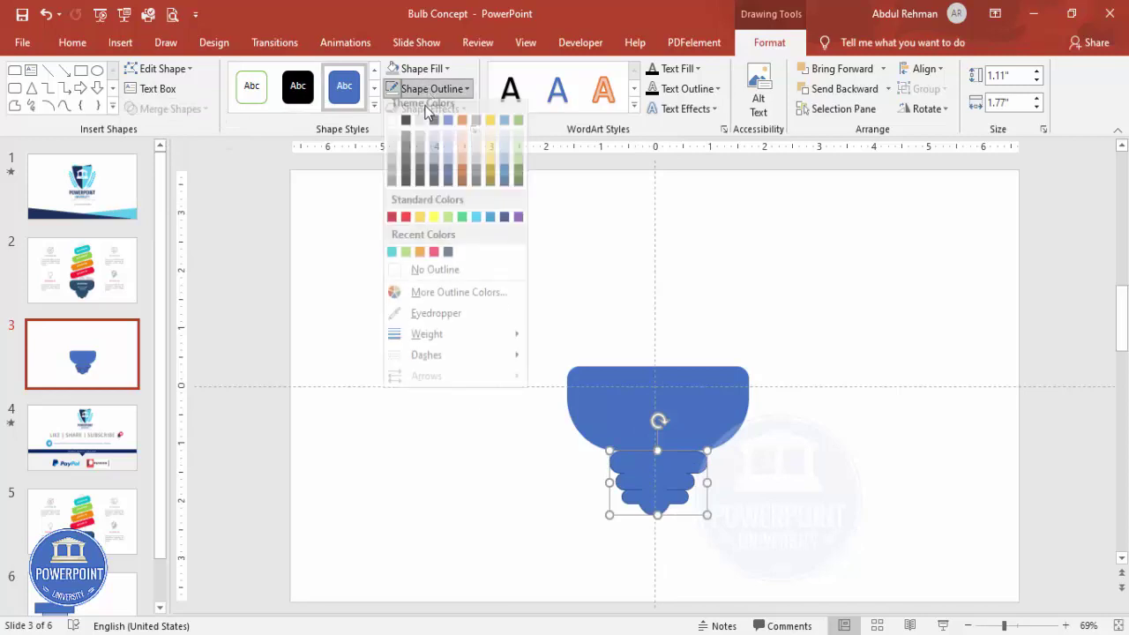
left_click(458, 277)
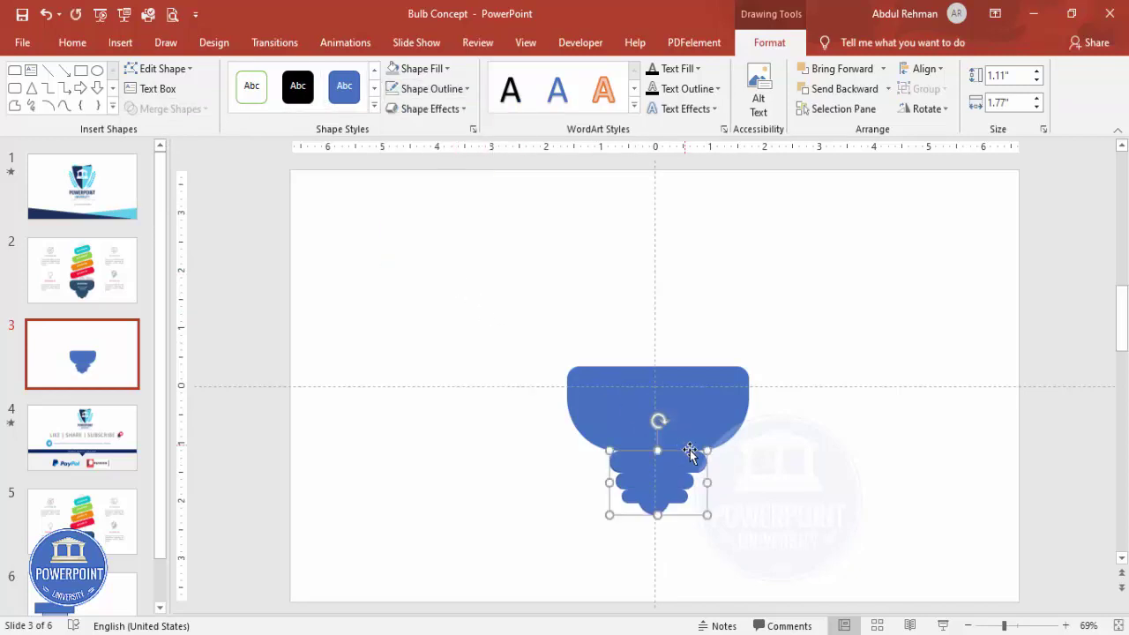
left_click(737, 510)
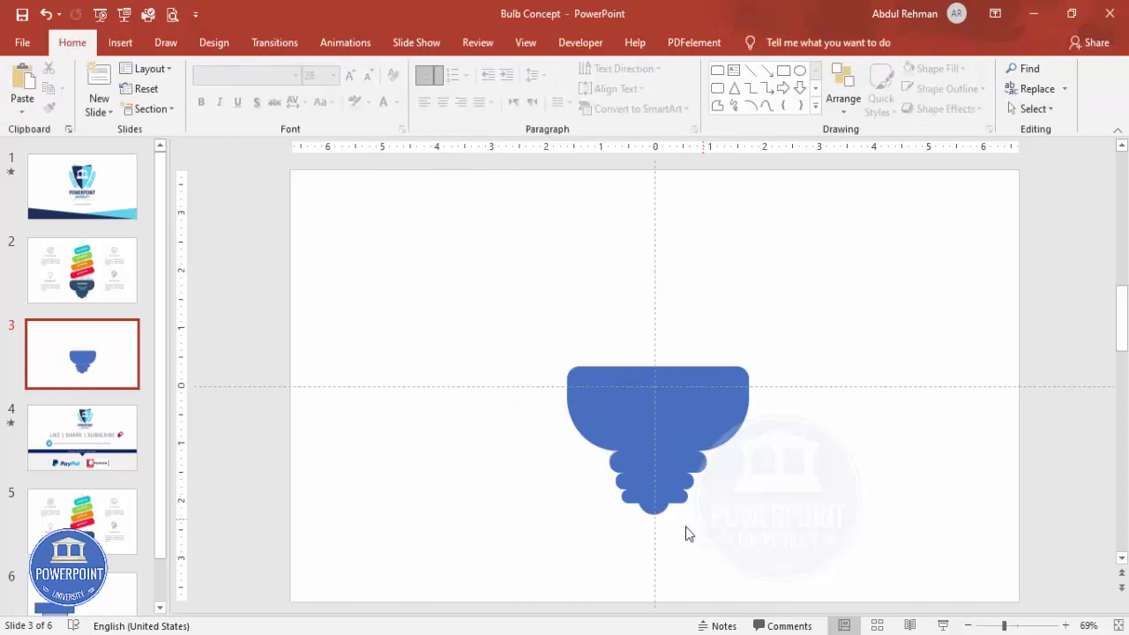
left_click(664, 474)
- Centre the screw base under the bowl and unite them into one shape
left_click_drag(665, 476, 666, 469)
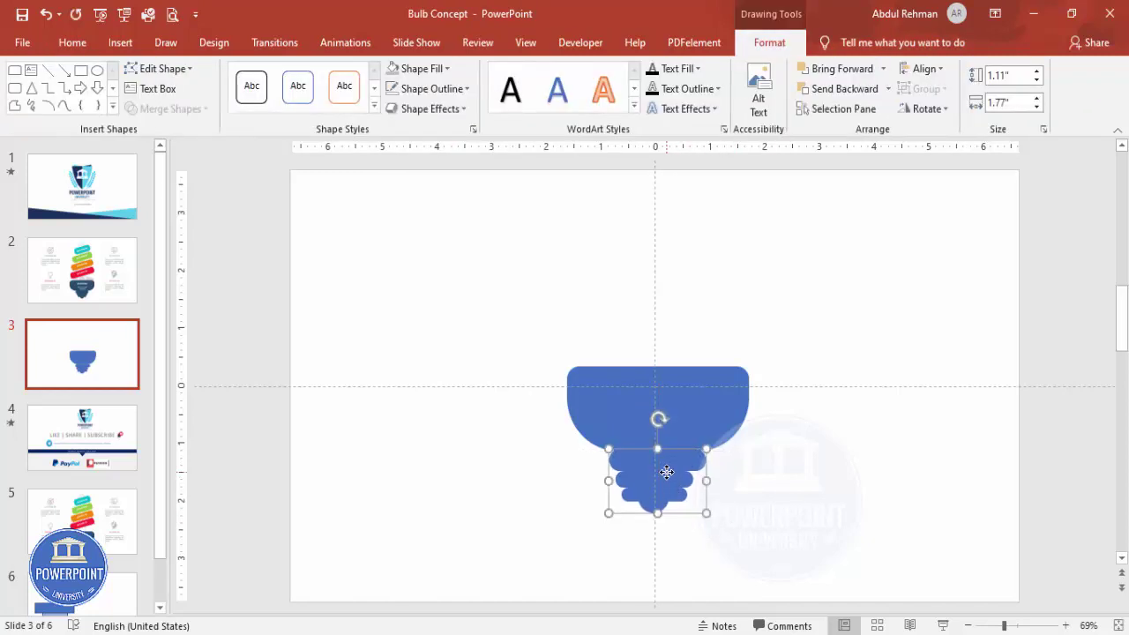
left_click_drag(832, 550, 464, 299)
left_click(923, 68)
left_click(944, 116)
left_click(154, 110)
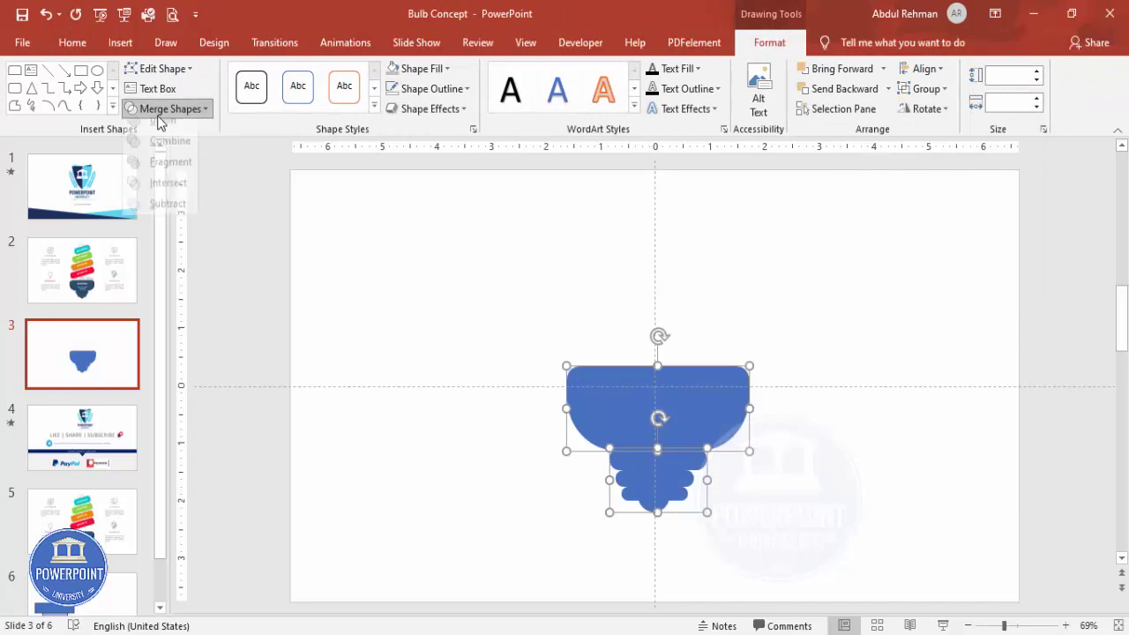
left_click(168, 131)
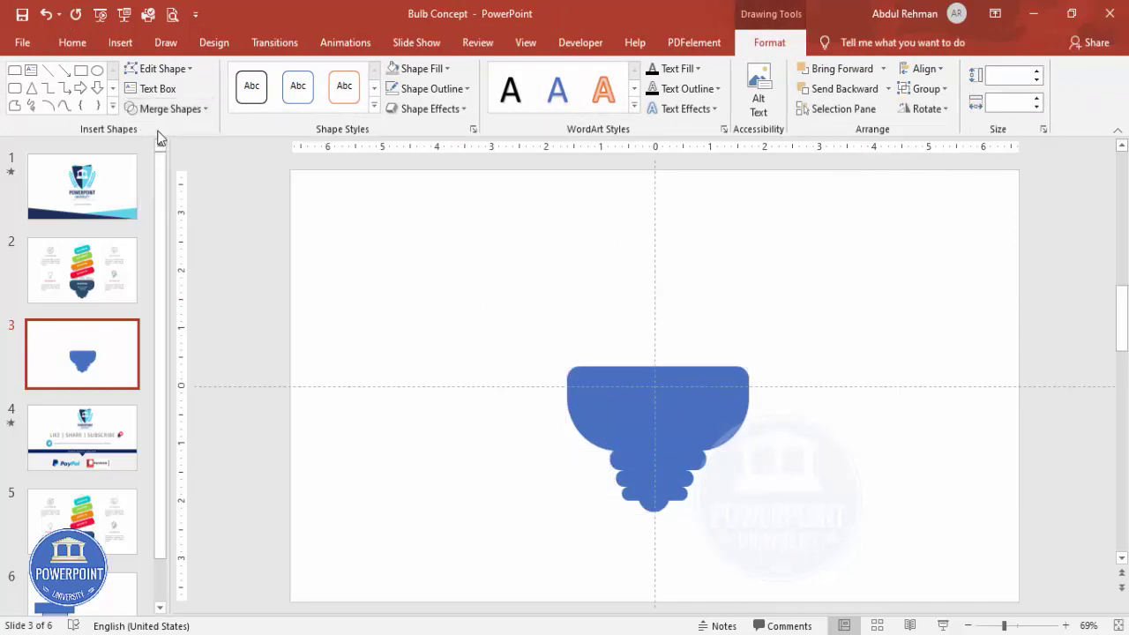
- Fill the 2.53" × 3.33" bulb base dark navy and move it lower
left_click(419, 68)
left_click(447, 240)
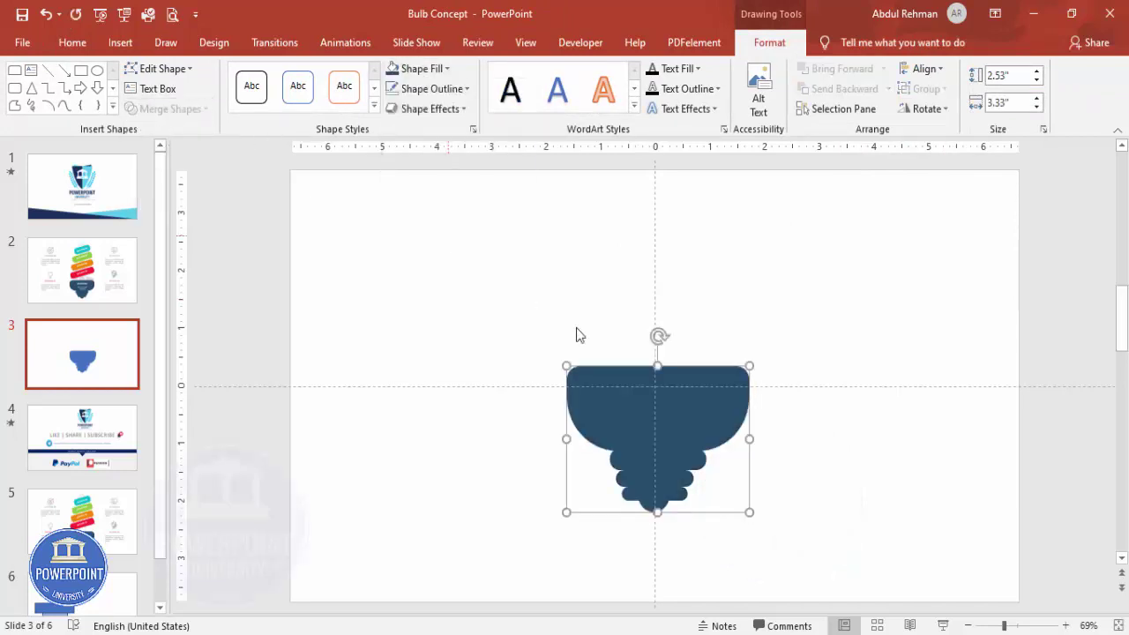
left_click_drag(697, 424, 700, 480)
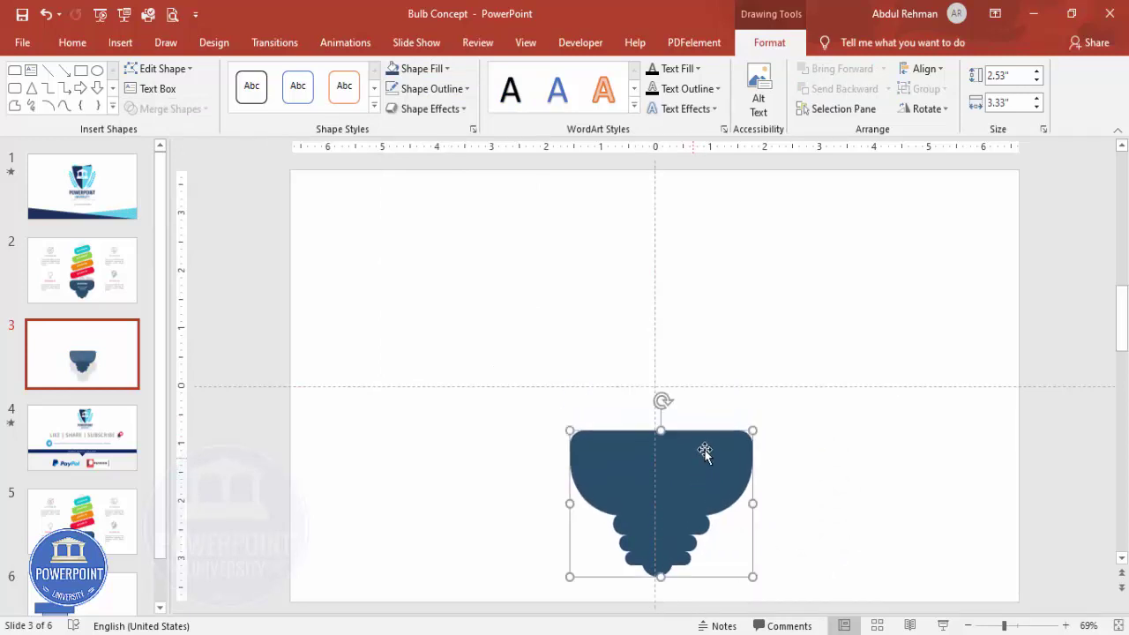
left_click(735, 348)
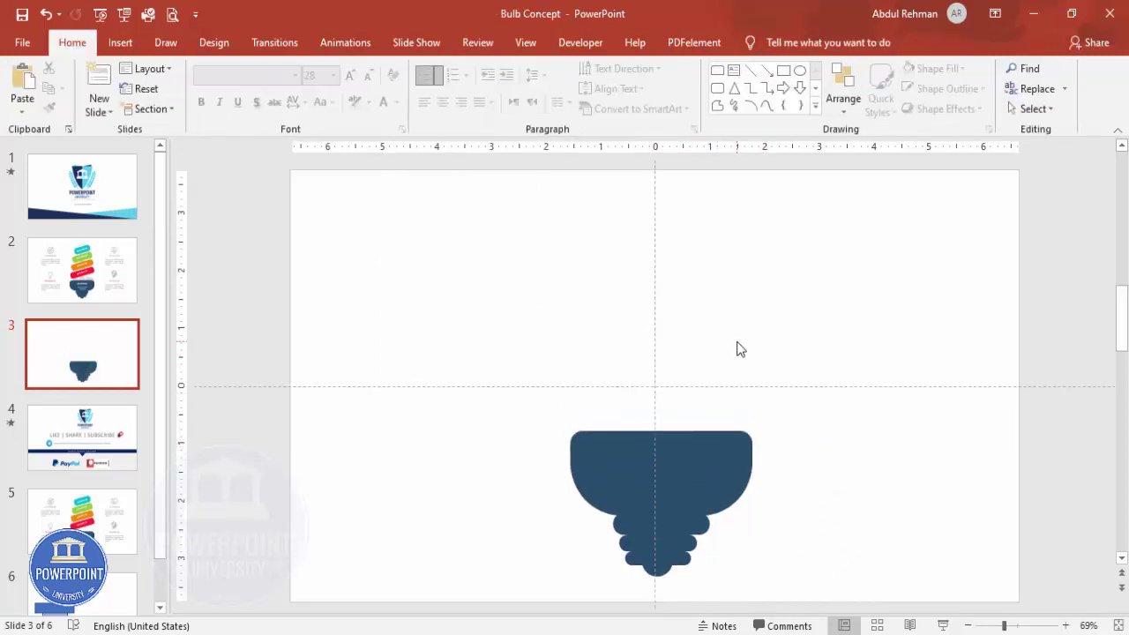
- Draw a red, outline-free 0.77" × 3.06" rounded bar just above the navy base
left_click(112, 41)
left_click(256, 111)
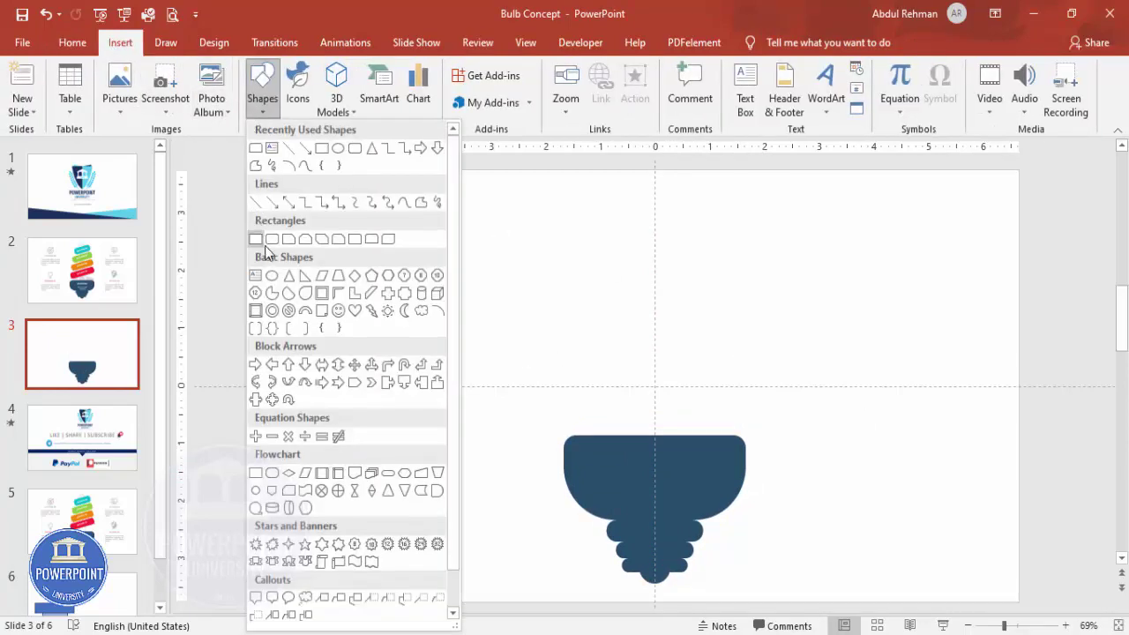
left_click(256, 238)
mouse_move(579, 378)
left_mouse_down()
mouse_move(645, 413)
mouse_move(746, 421)
left_mouse_up()
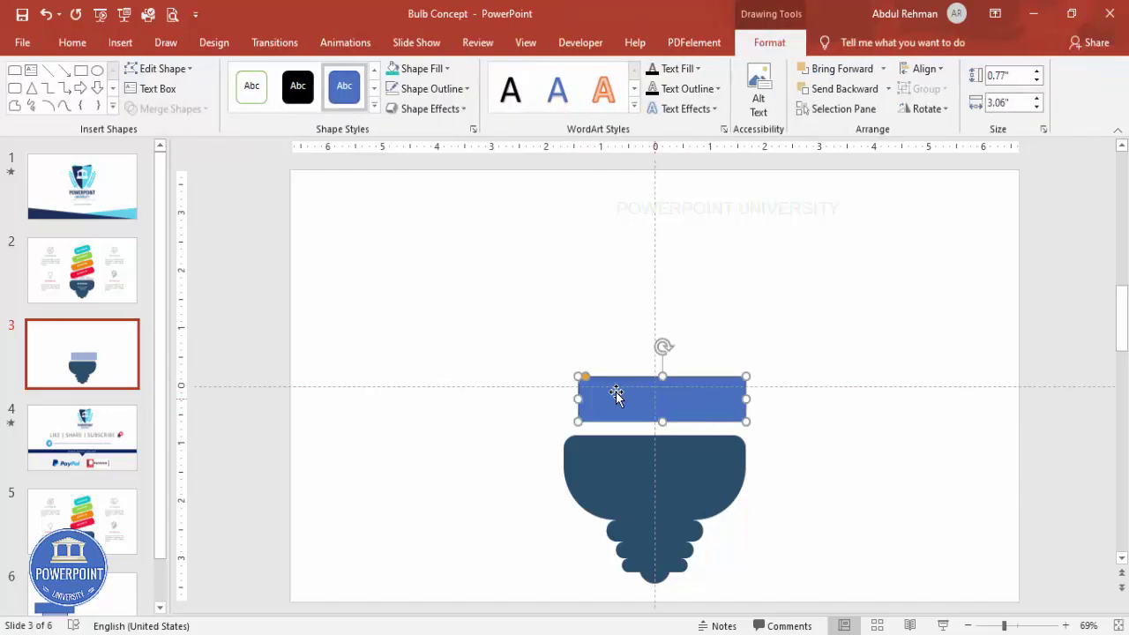
left_click_drag(587, 378, 591, 381)
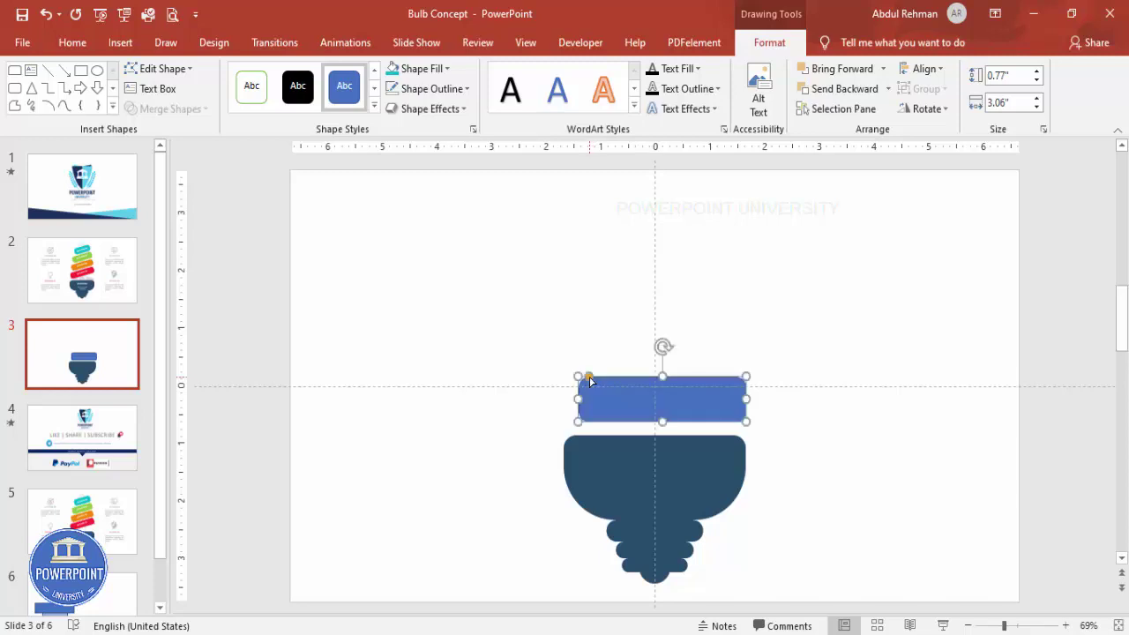
left_click(441, 88)
left_click(434, 276)
left_click(428, 70)
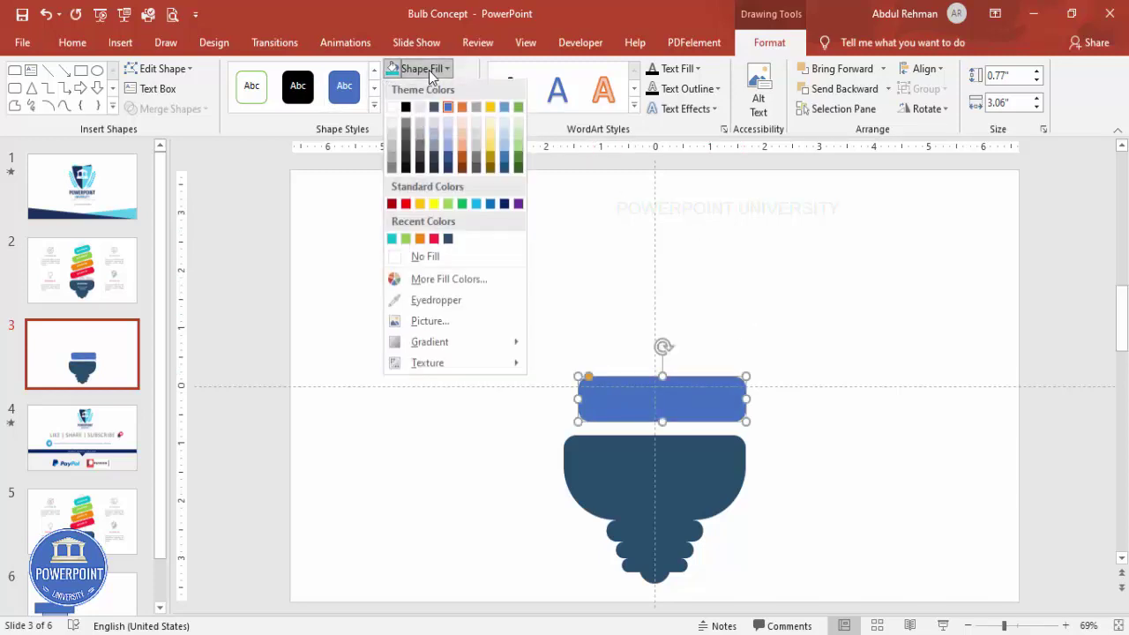
left_click(433, 239)
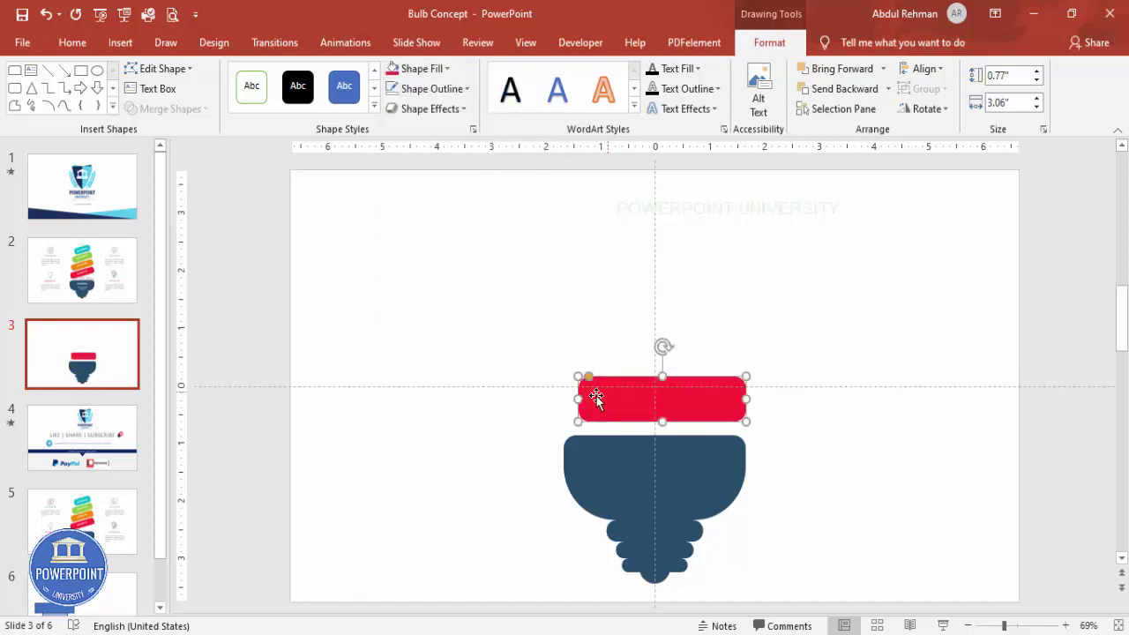
key("Delete")
key("ctrl+z")
- Tilt the red bar counter-clockwise and add a shorter orange copy above it
left_click_drag(685, 410, 674, 407)
left_click_drag(655, 345, 646, 345)
left_click_drag(650, 402, 650, 391)
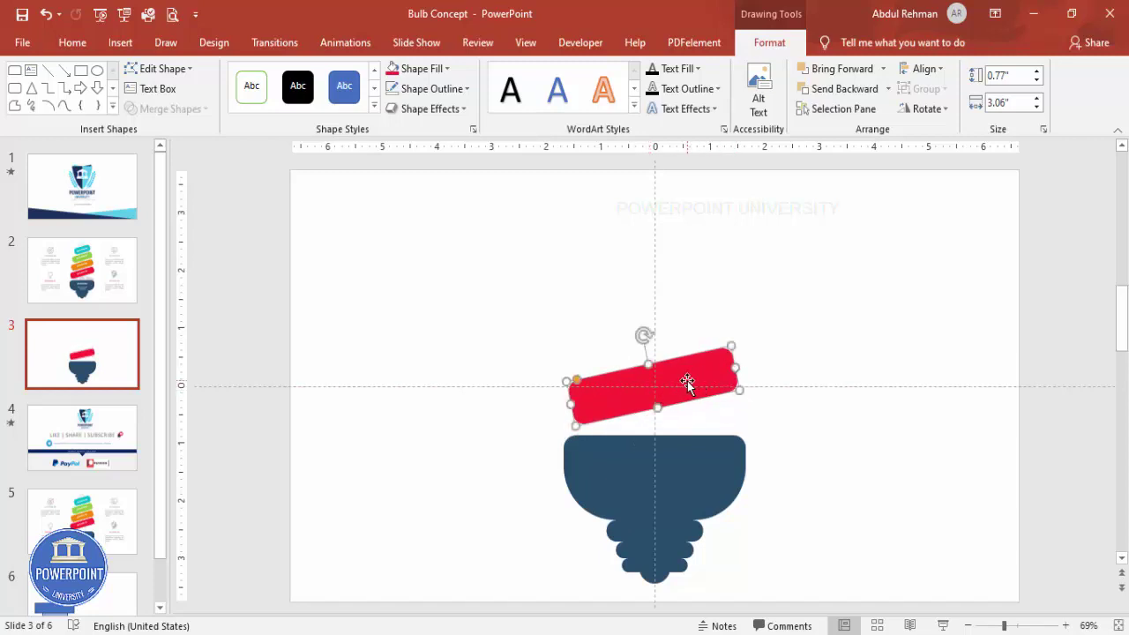
left_click_drag(687, 382, 671, 323)
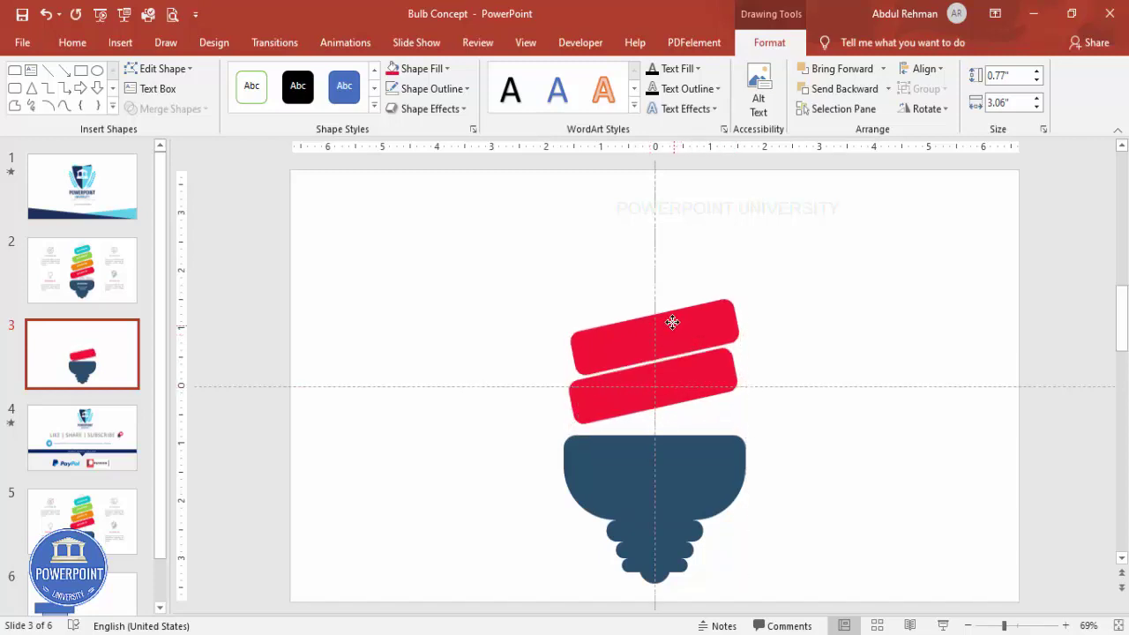
left_click_drag(578, 343, 588, 344)
left_click_drag(731, 310, 692, 321)
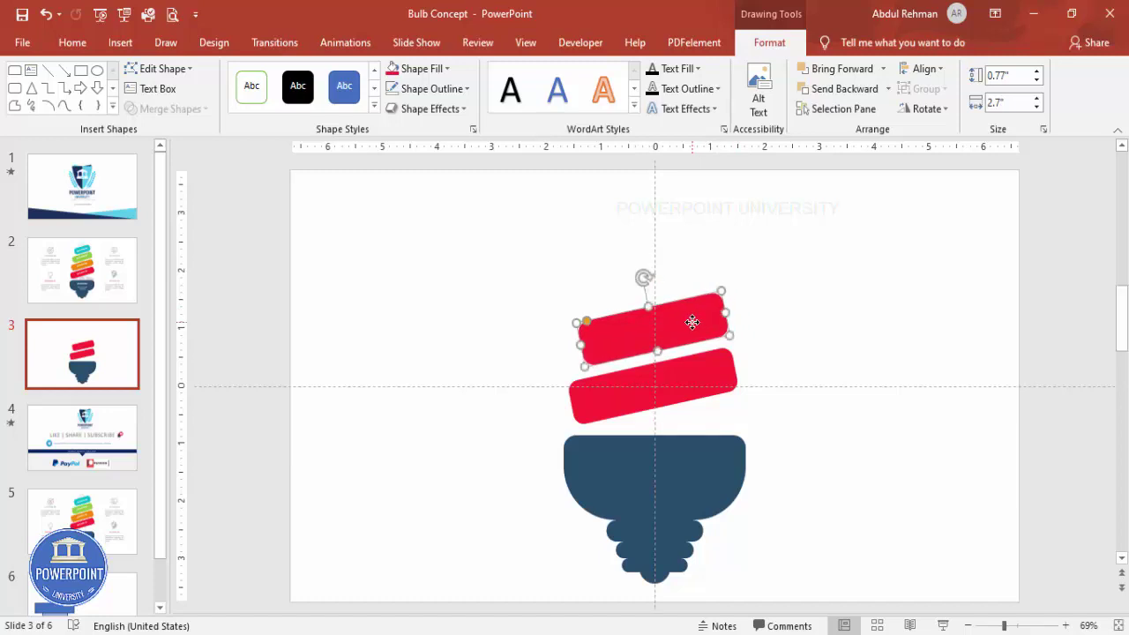
left_click(423, 69)
left_click(434, 239)
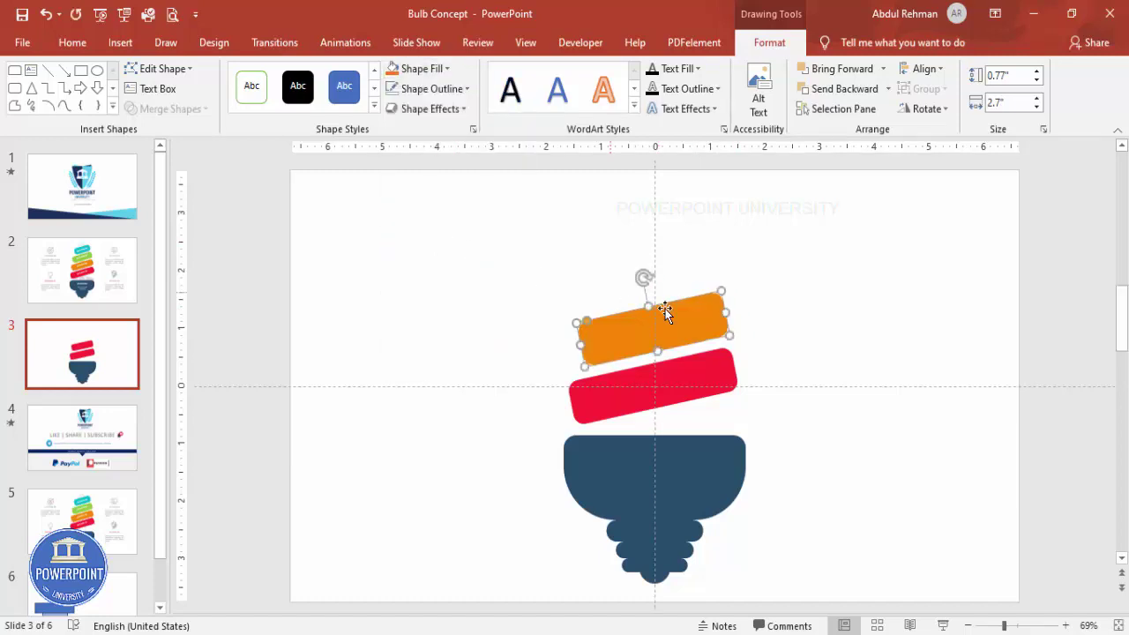
- Add a shorter green copy above the orange bar
key("ctrl+d")
left_click_drag(699, 263, 679, 262)
left_click_drag(582, 285, 590, 285)
left_click_drag(724, 255, 709, 255)
left_click(424, 69)
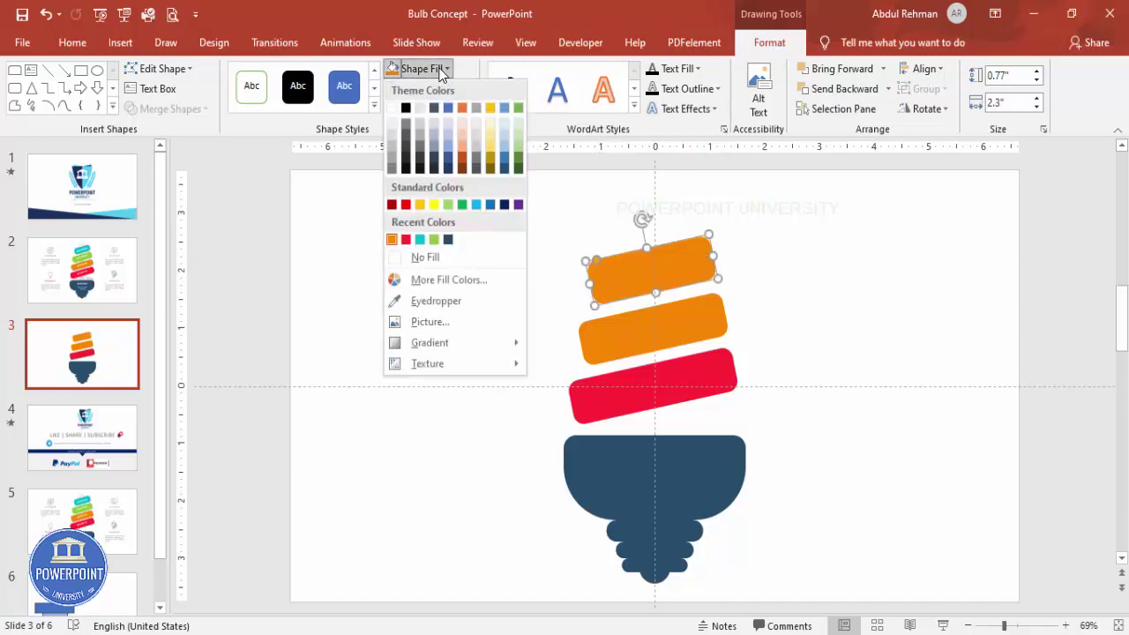
left_click(434, 239)
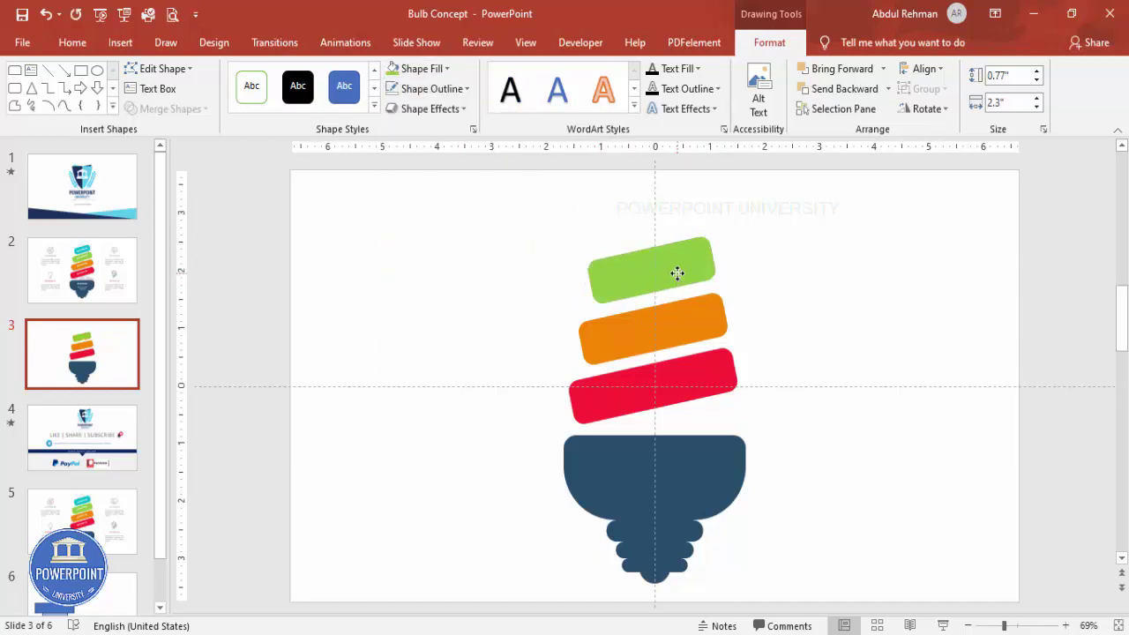
- Add a 1.85"-wide teal copy on top, then select all four bars
left_click_drag(672, 274, 674, 218)
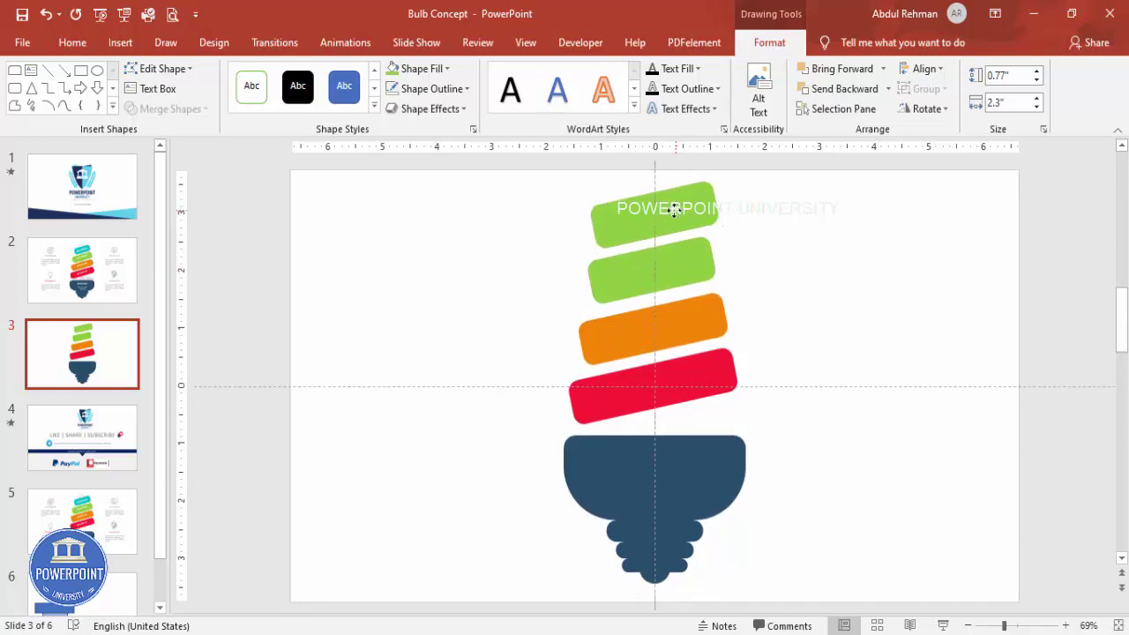
left_click_drag(591, 228, 604, 221)
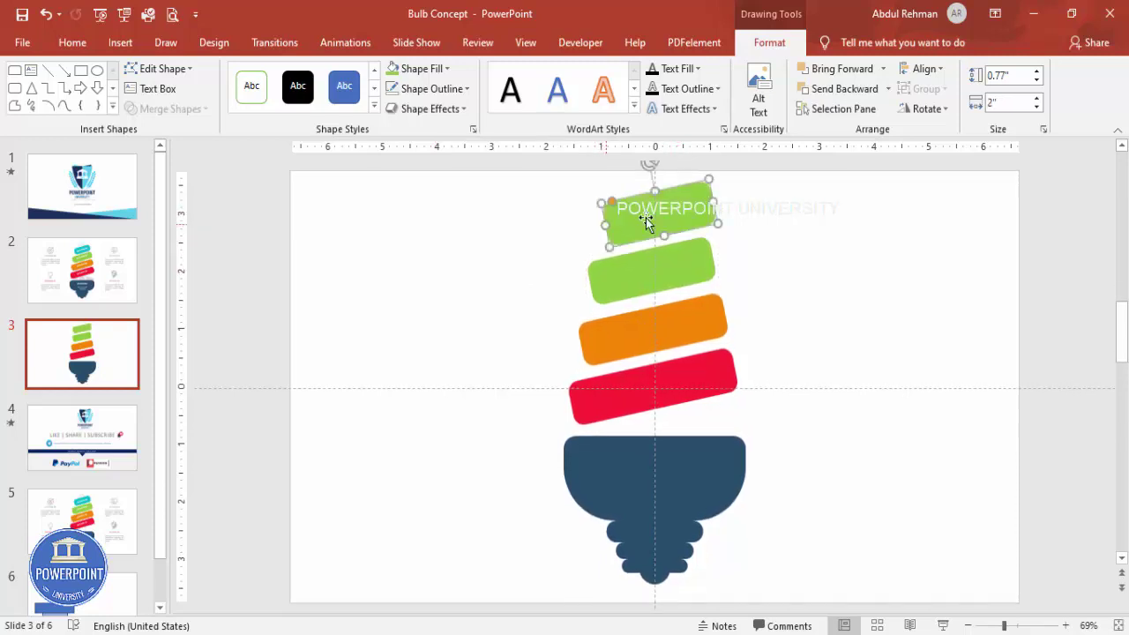
left_click_drag(713, 206, 704, 204)
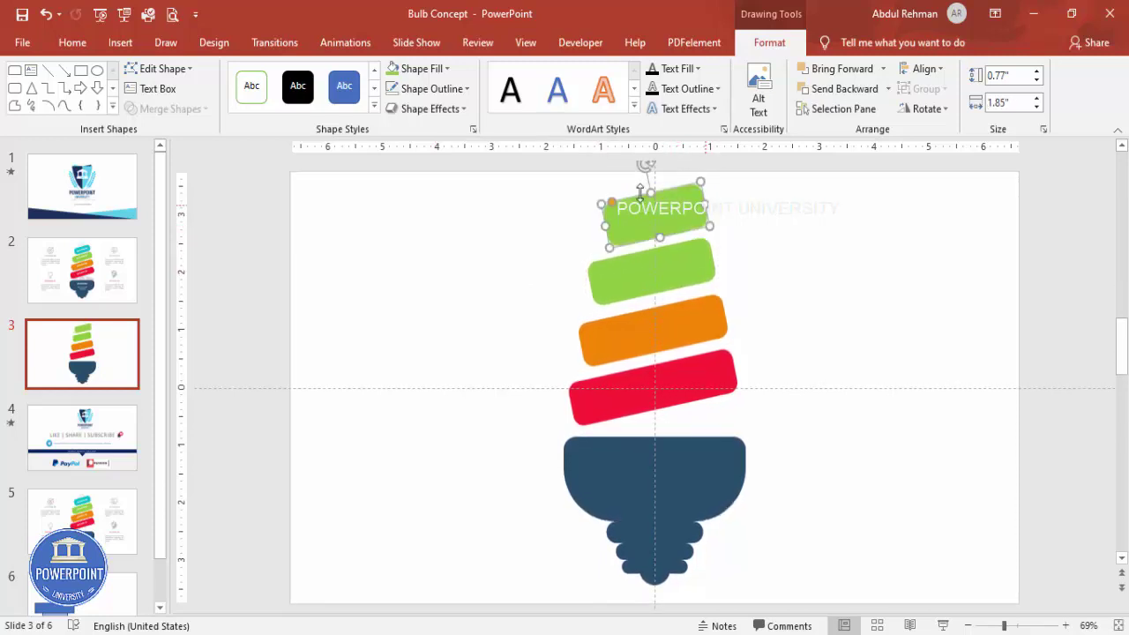
left_click(420, 69)
left_click(433, 239)
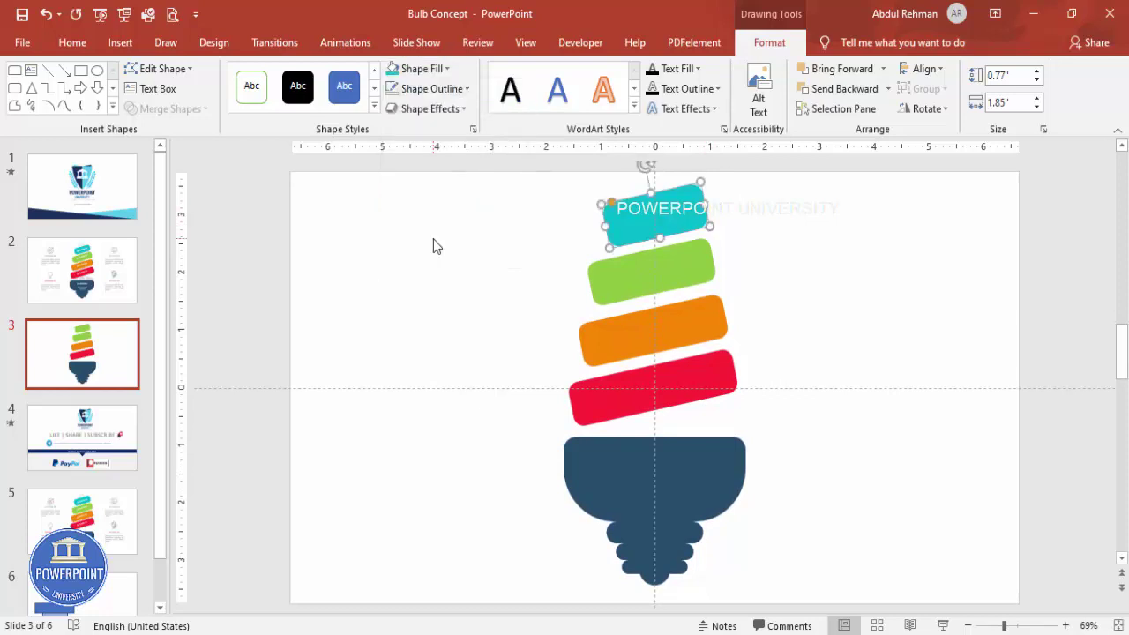
left_click(676, 281, "shift")
left_click(683, 319, "shift")
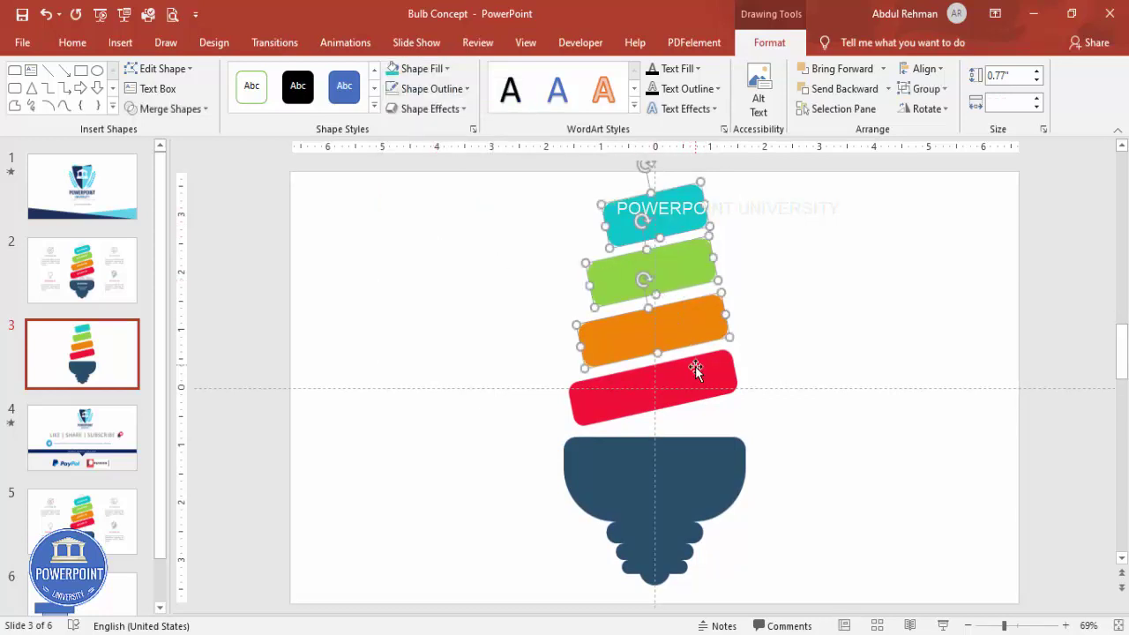
left_click(694, 369, "shift")
- Centre-align the red, orange, green and cyan bars with each other and the navy base
left_click_drag(694, 379, 693, 378)
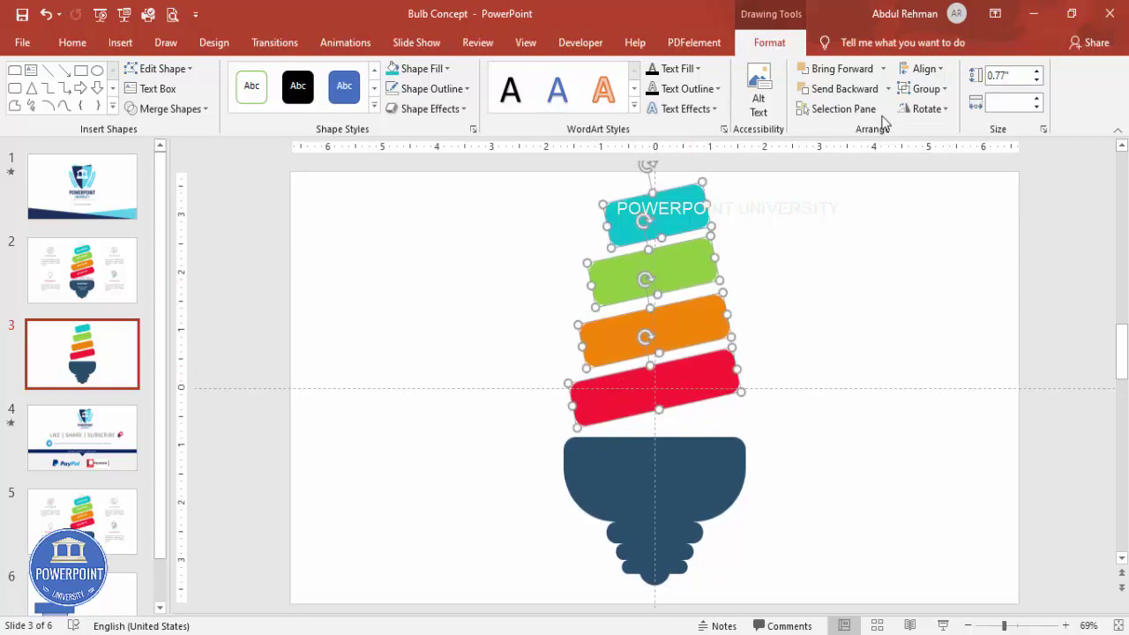
left_click(924, 68)
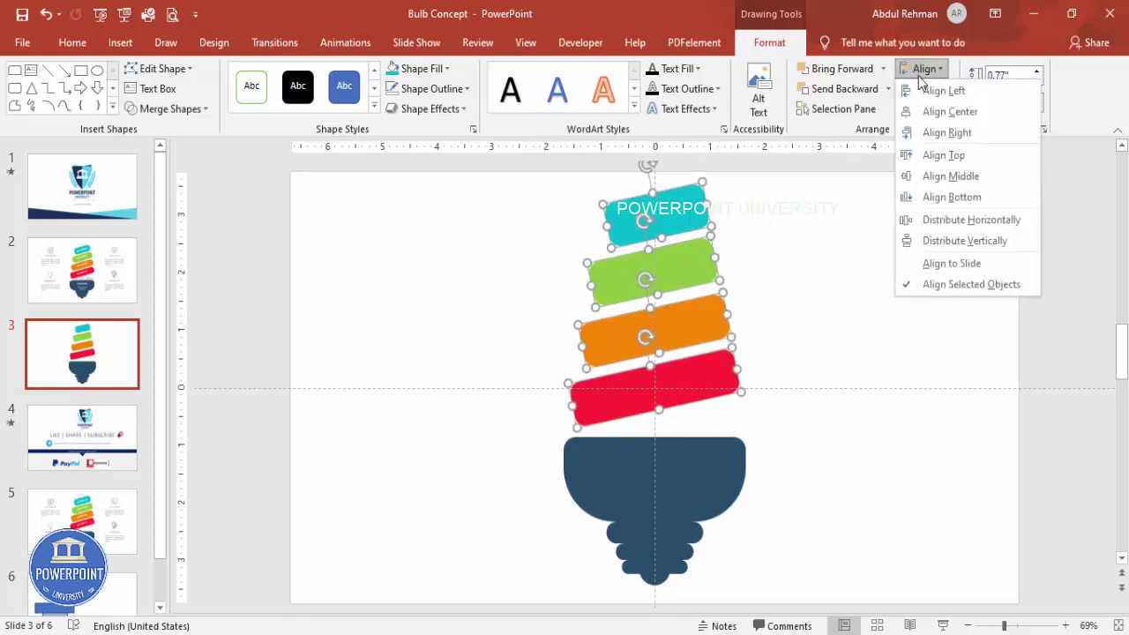
left_click(963, 114)
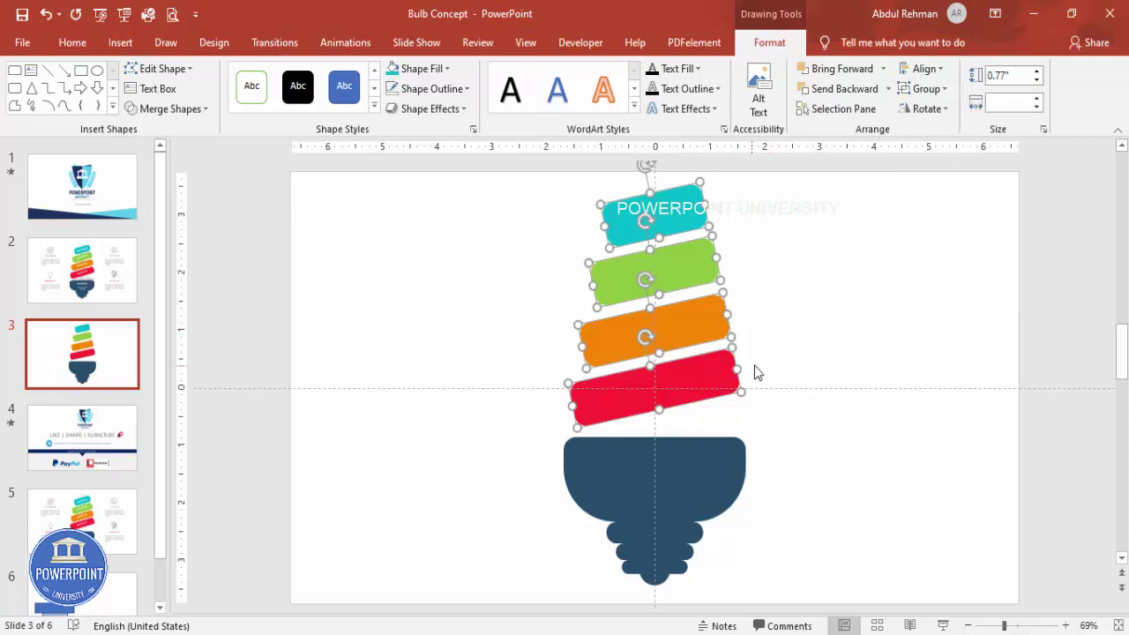
left_click(690, 468, "shift")
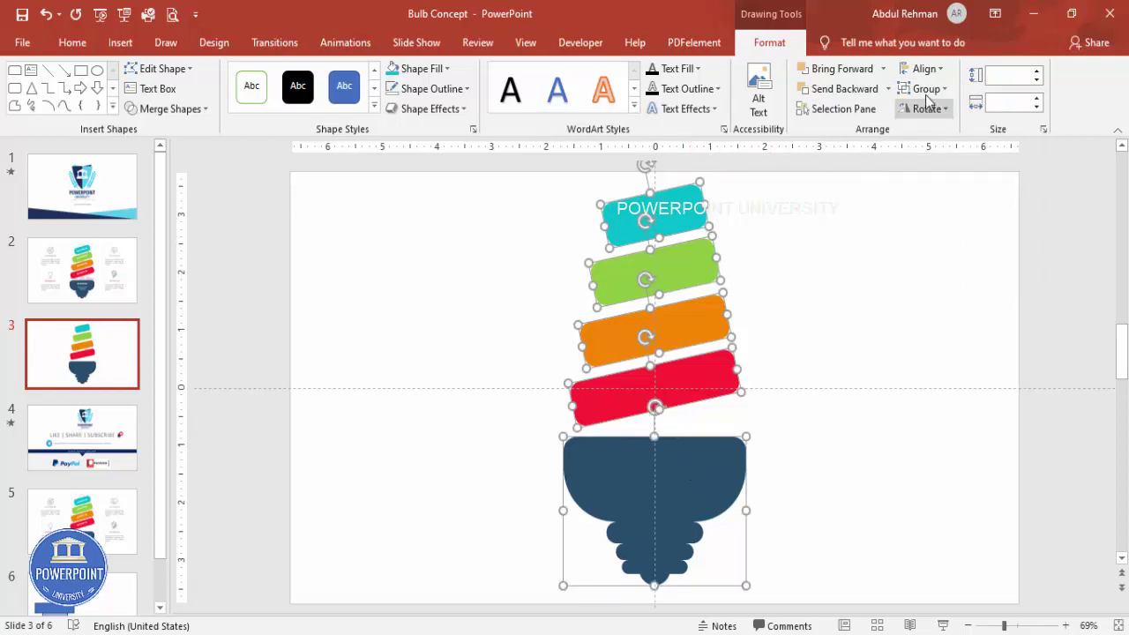
left_click(923, 68)
left_click(956, 117)
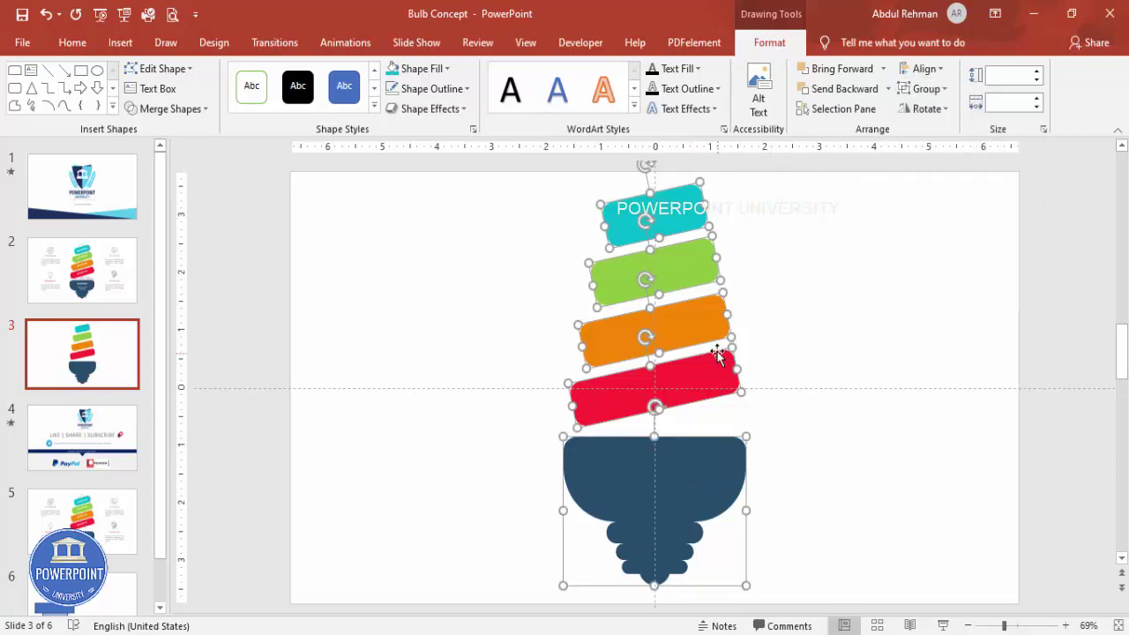
left_click(802, 327)
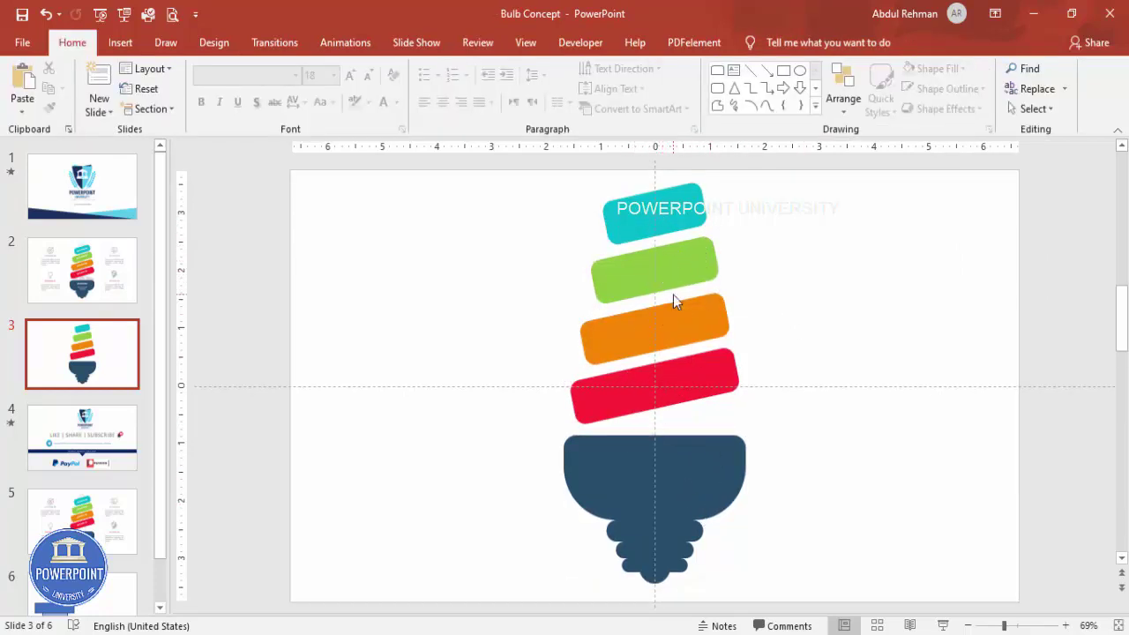
- Nudge the cyan bar down and distribute the four coloured bars vertically
left_click(677, 380)
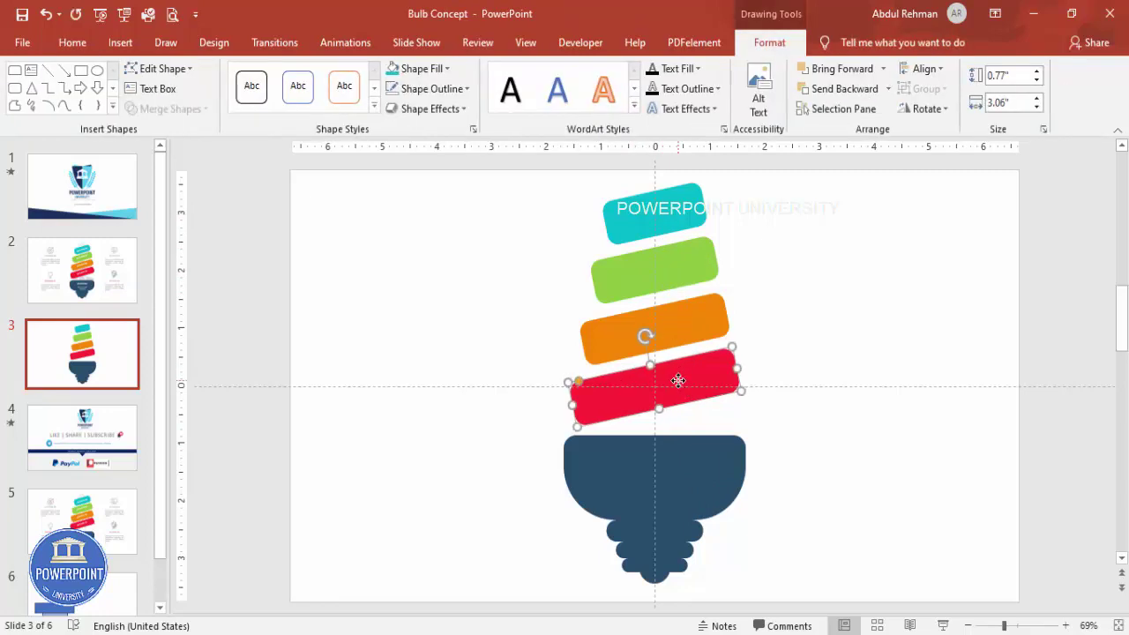
left_click(676, 336)
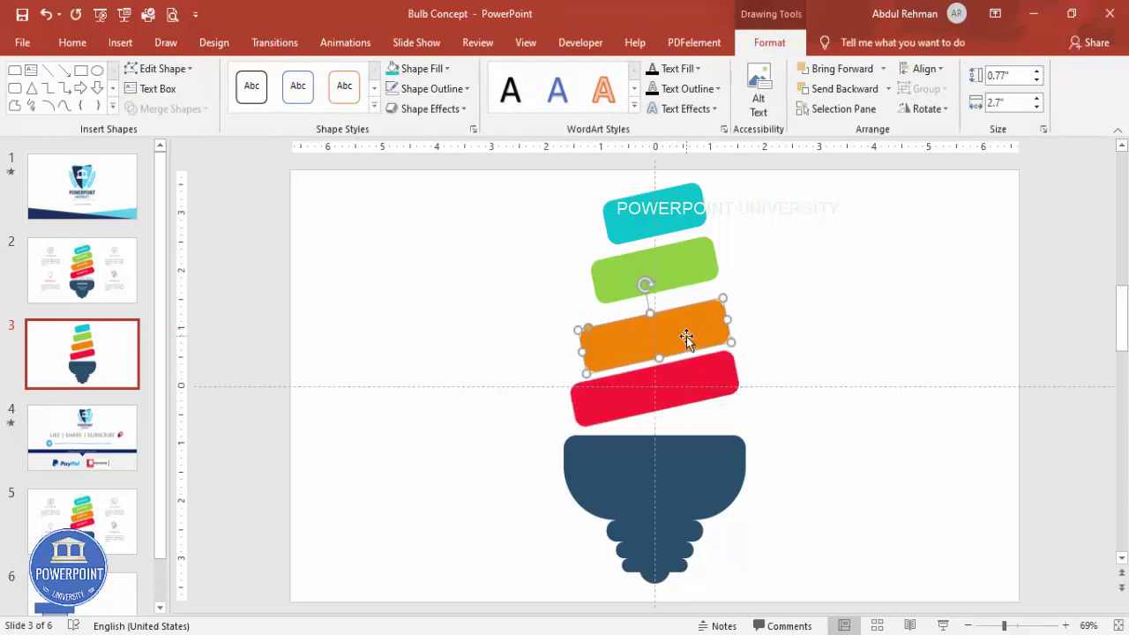
left_click(699, 278)
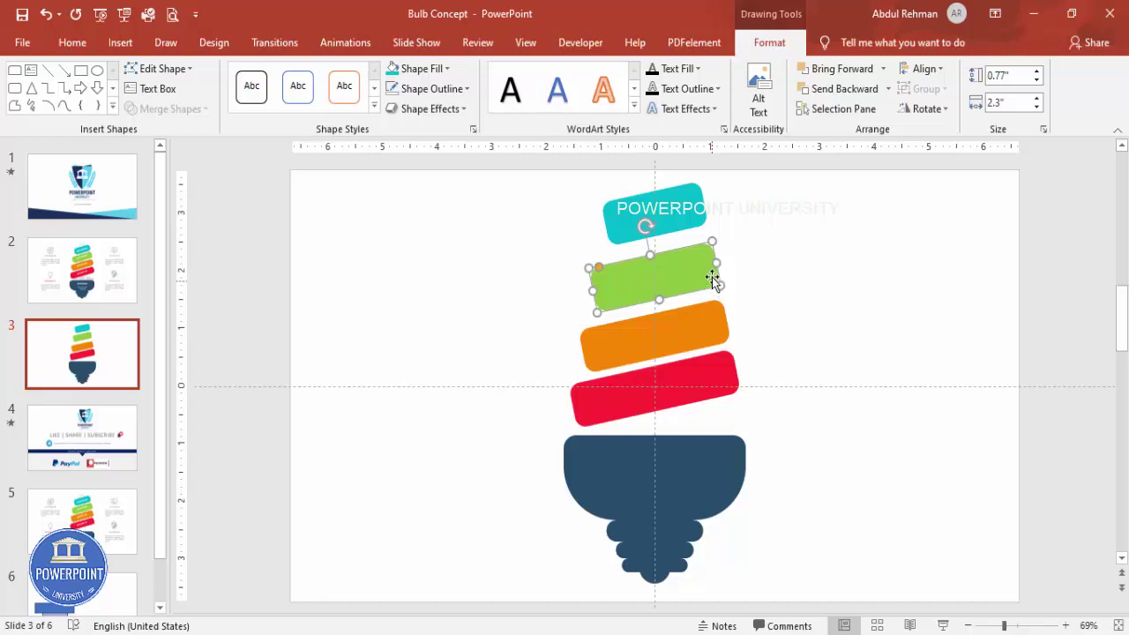
left_click(705, 224)
key("Down")
left_click(681, 291, "shift")
left_click(682, 340, "shift")
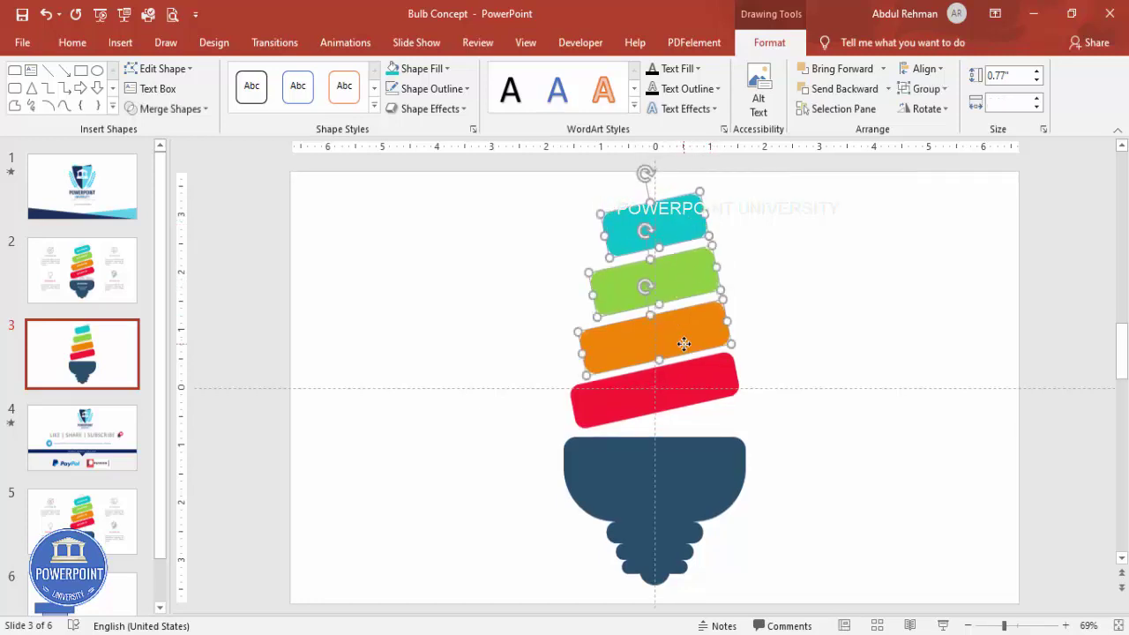
left_click(693, 375, "shift")
left_click(922, 68)
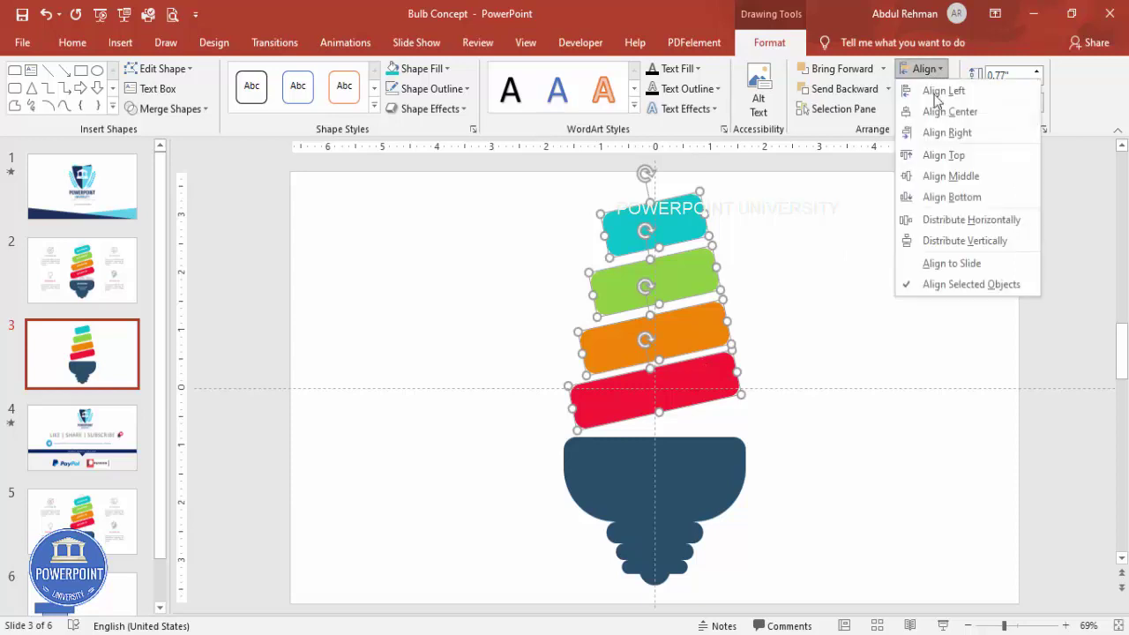
left_click(964, 240)
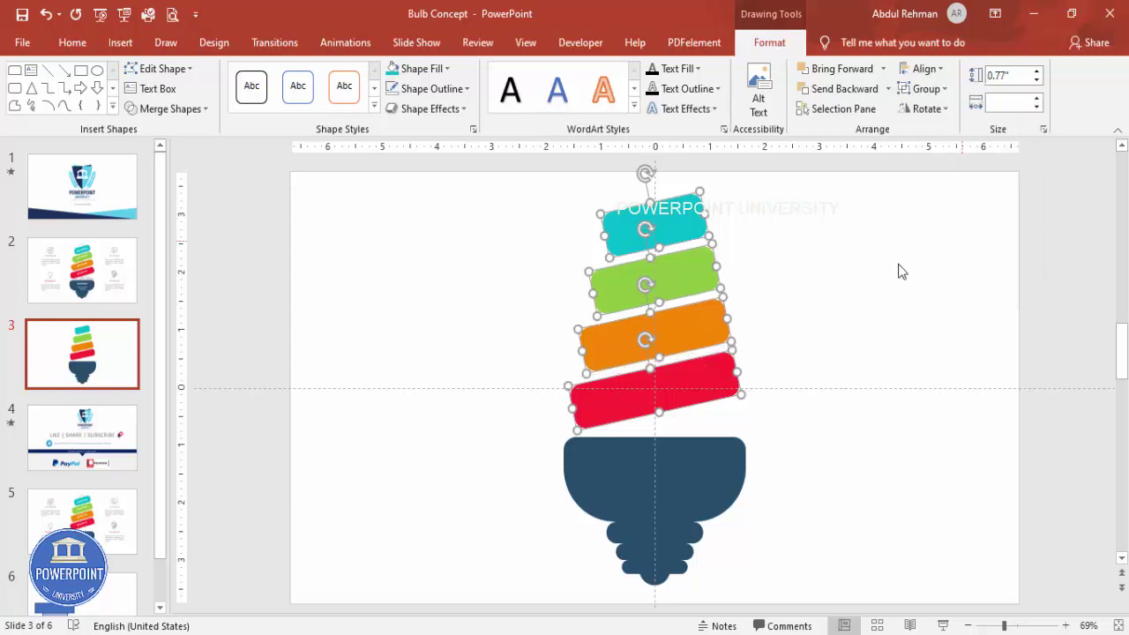
left_click(818, 322)
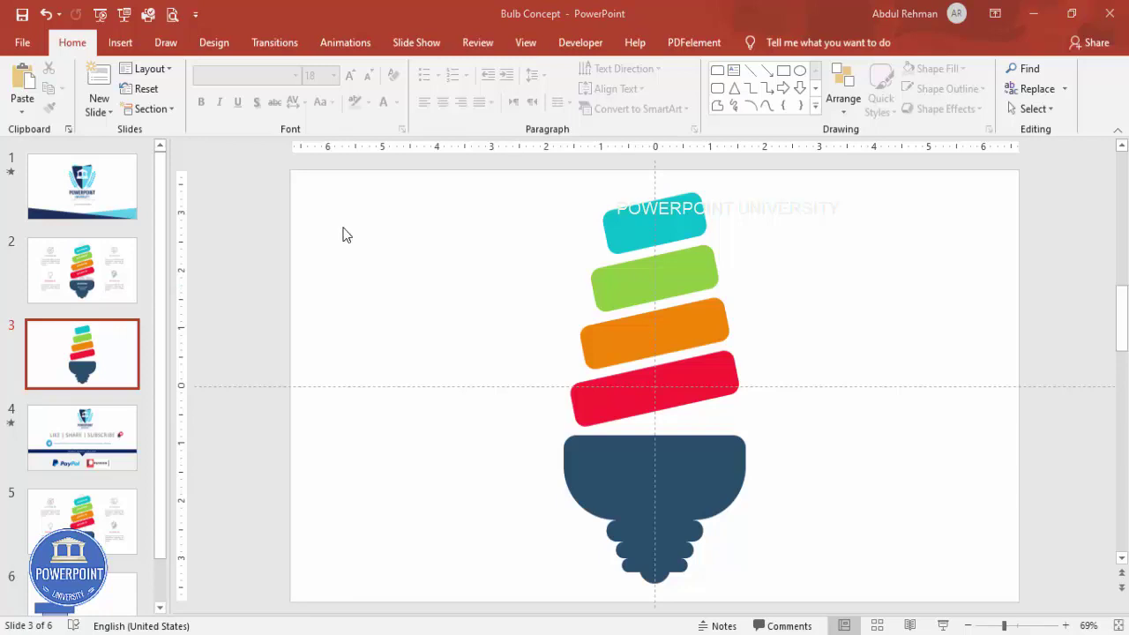
- Draw a tall rounded rectangle left of the bulb and remove its outline
left_click(129, 44)
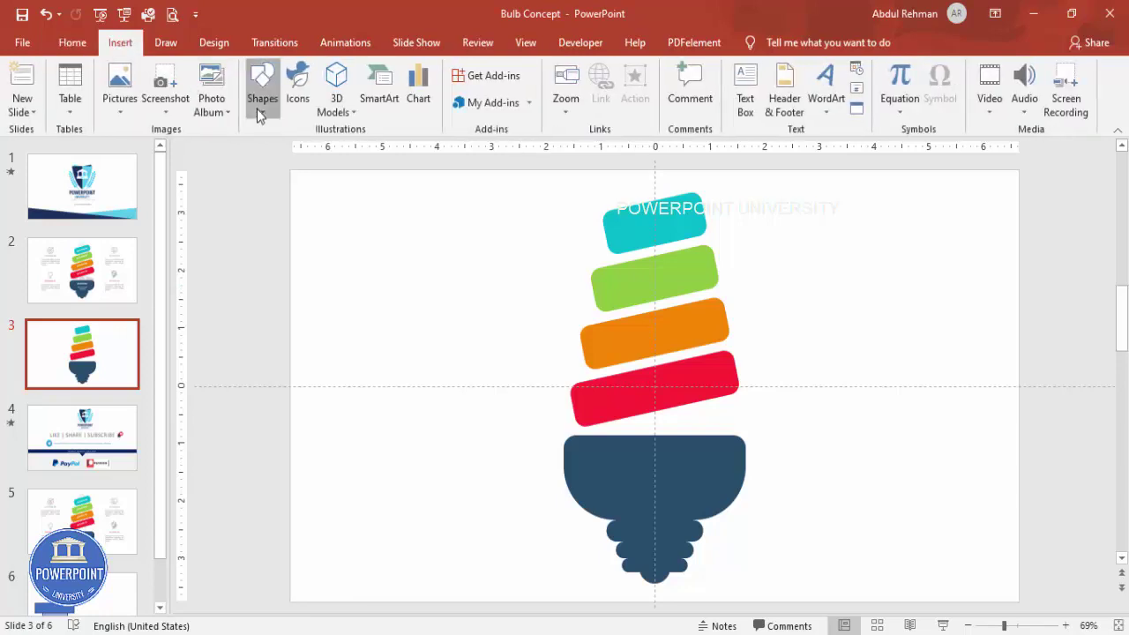
left_click(257, 109)
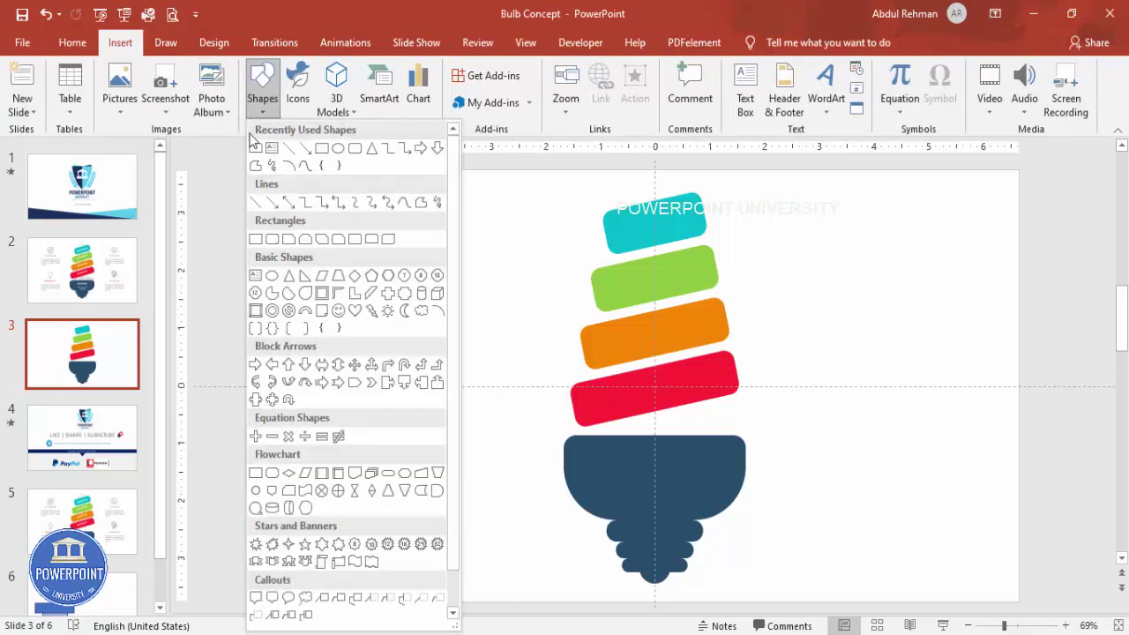
left_click(271, 239)
mouse_move(395, 204)
left_mouse_down()
mouse_move(494, 421)
mouse_move(501, 512)
left_mouse_up()
mouse_move(449, 204)
left_mouse_down()
mouse_move(445, 190)
mouse_move(429, 192)
left_mouse_up()
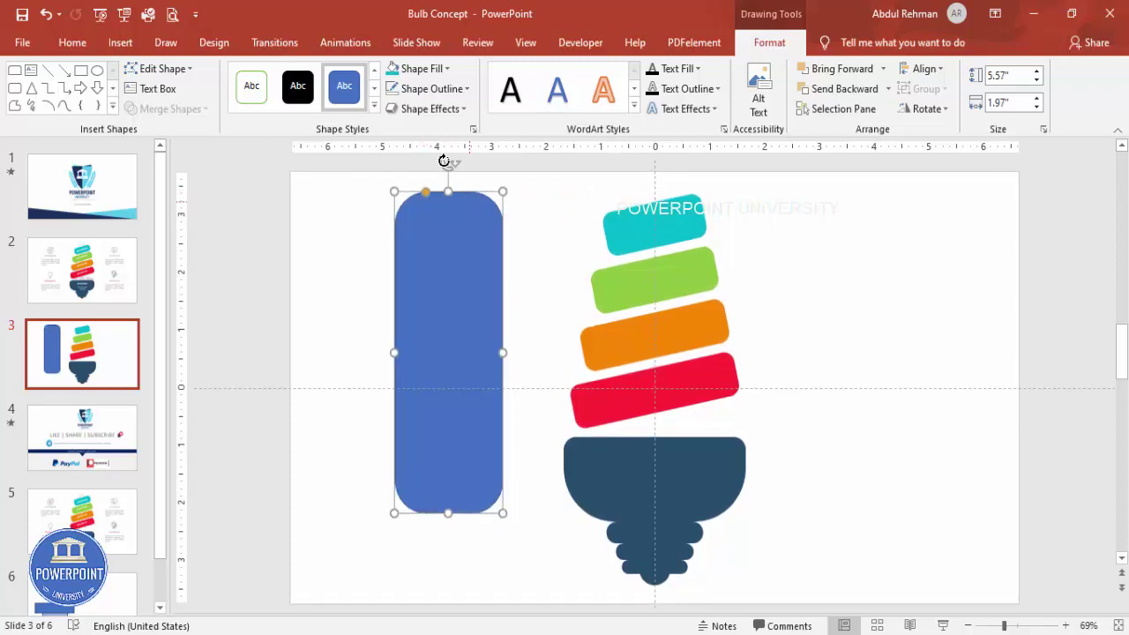
left_click(450, 88)
left_click(443, 280)
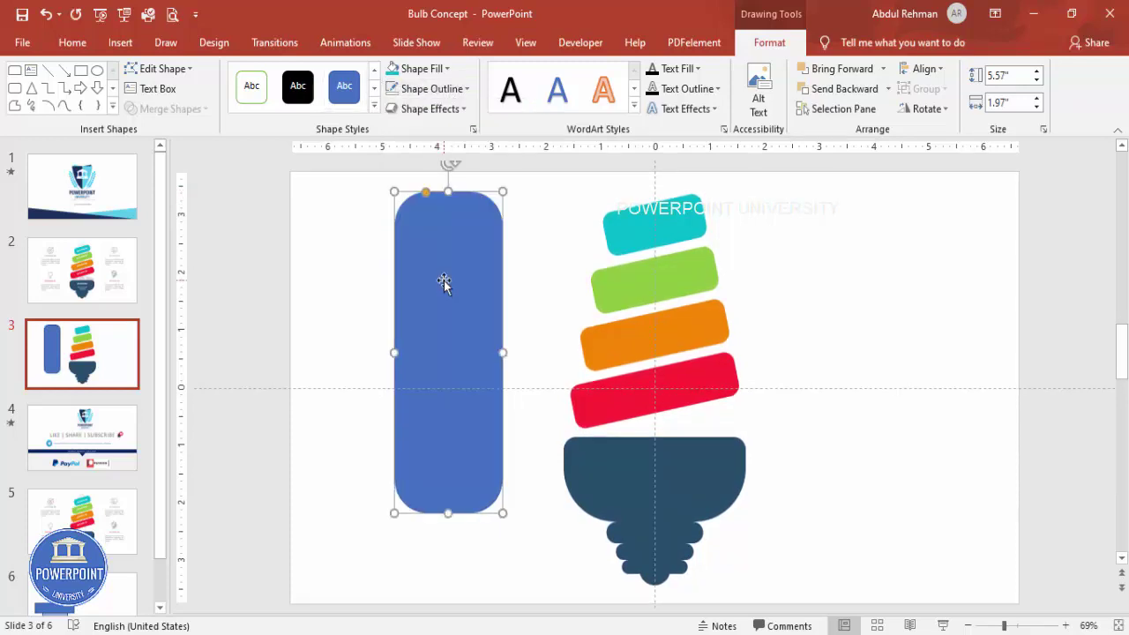
- Duplicate the rounded rectangle, fill the copy blue-grey, and shrink it inside the original
left_click_drag(467, 268, 506, 277)
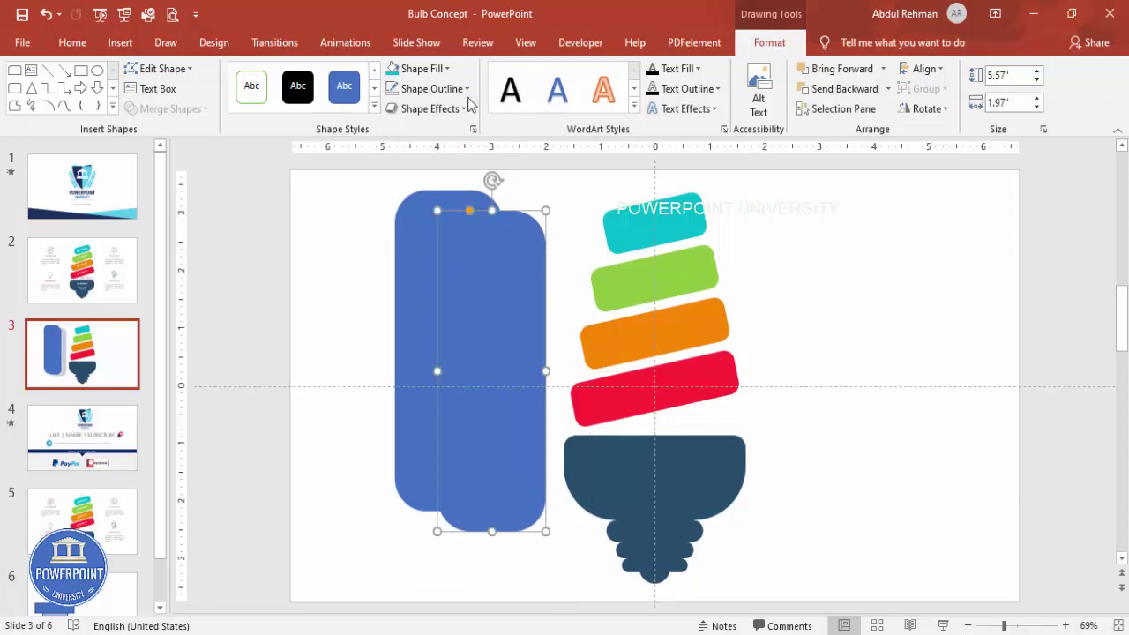
left_click(423, 68)
left_click(438, 150)
left_click_drag(439, 214, 491, 270)
left_click_drag(518, 328, 450, 279)
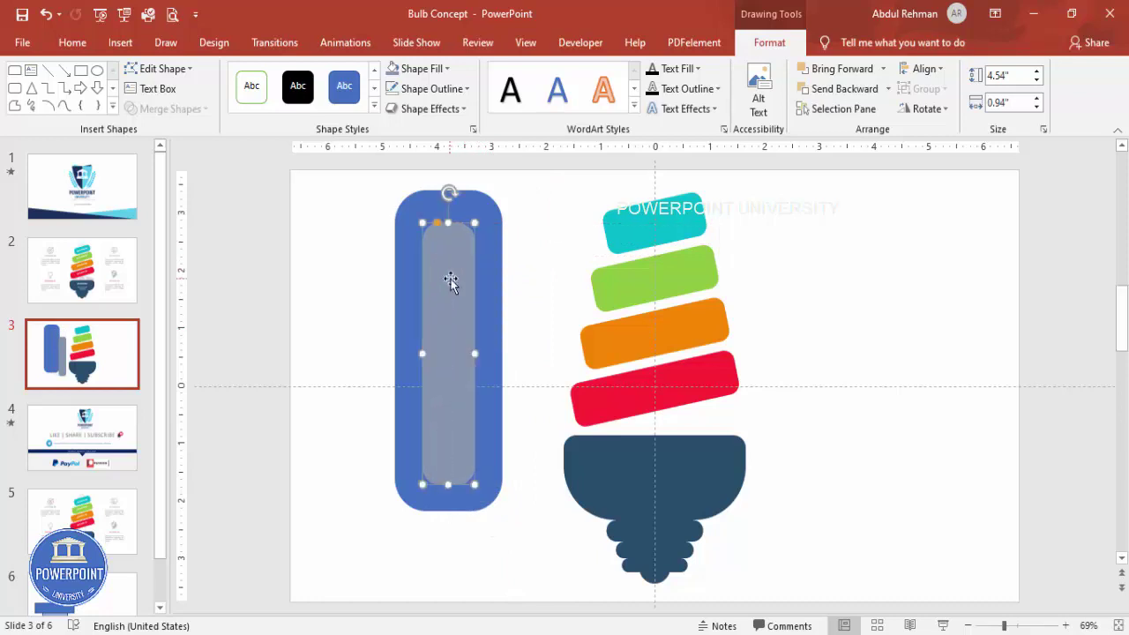
- Subtract the inner copy to leave a hollow frame and fill it light grey
left_click(480, 208)
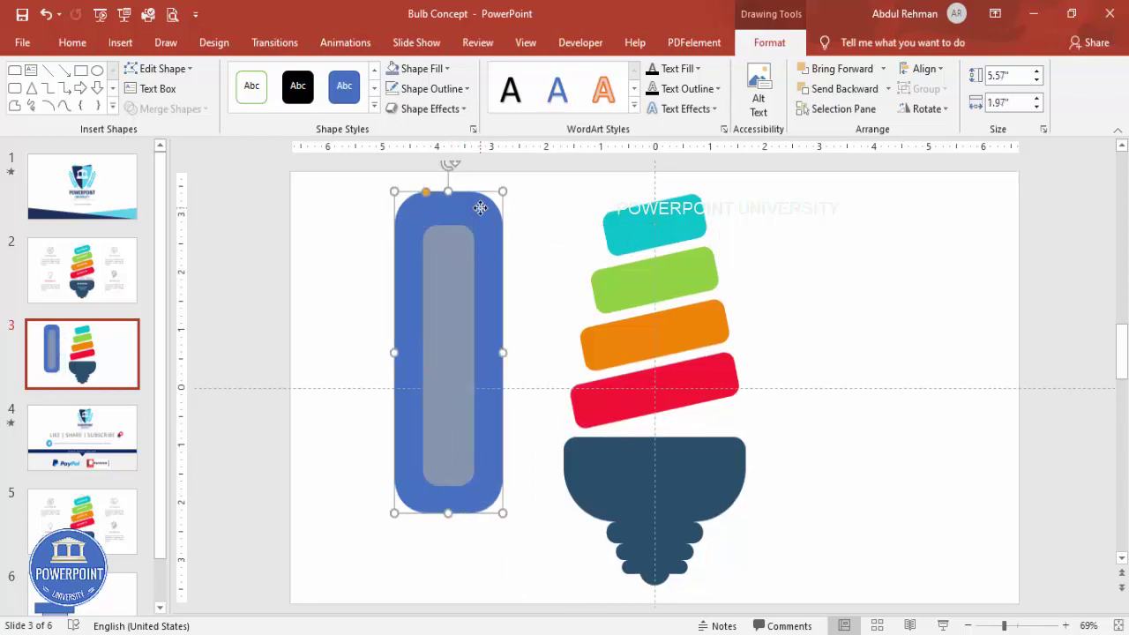
left_click(451, 243, "shift")
left_click(167, 109)
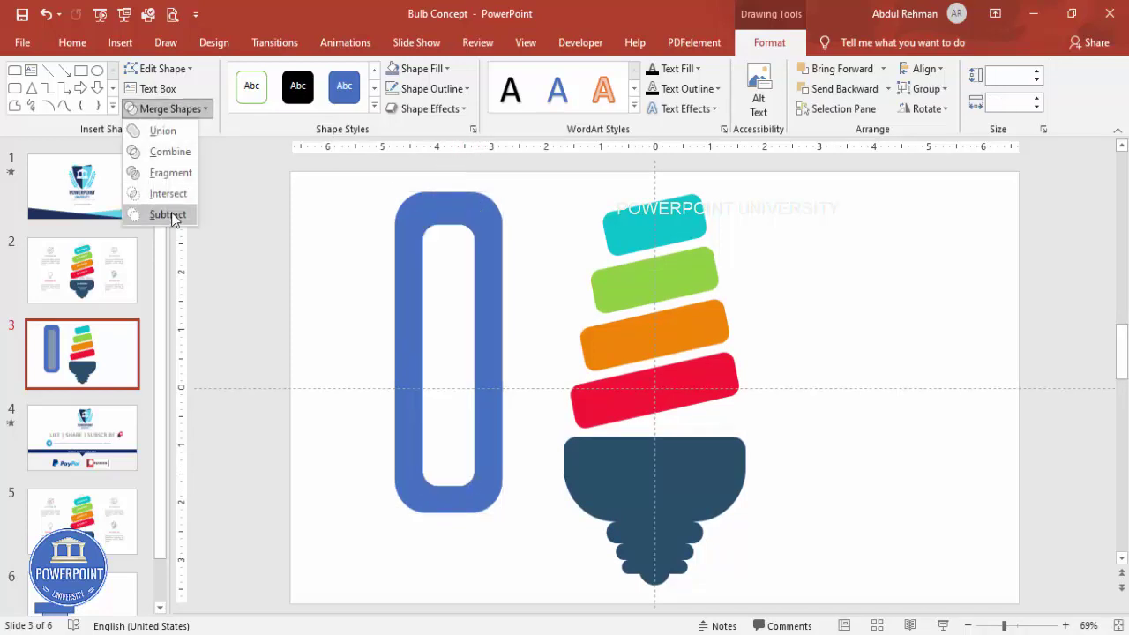
left_click(167, 214)
left_click(422, 68)
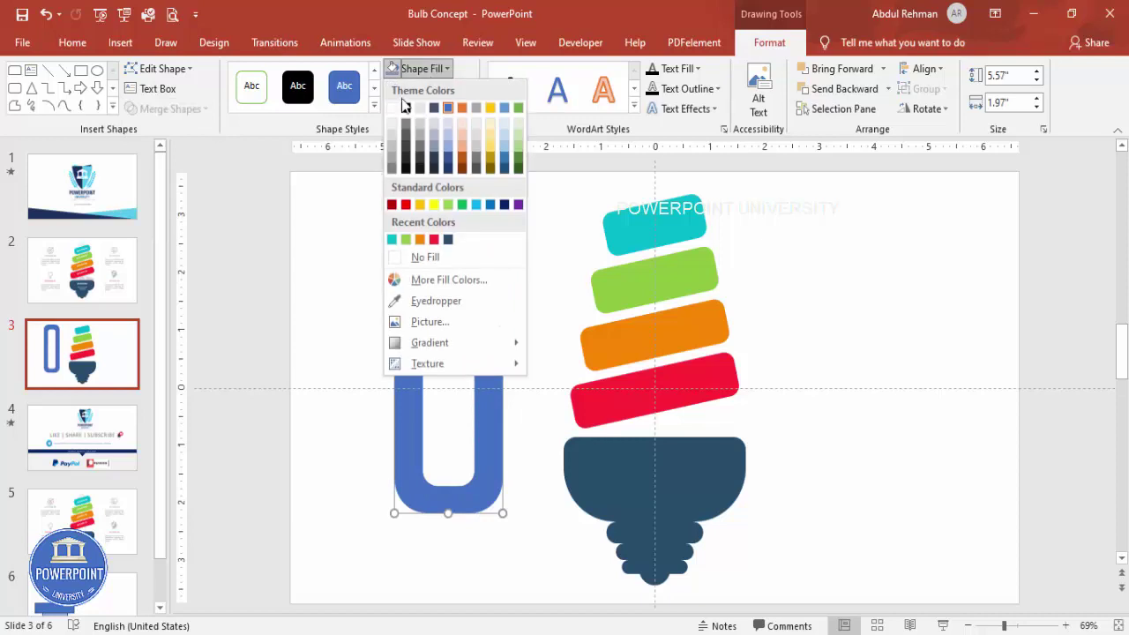
left_click(392, 141)
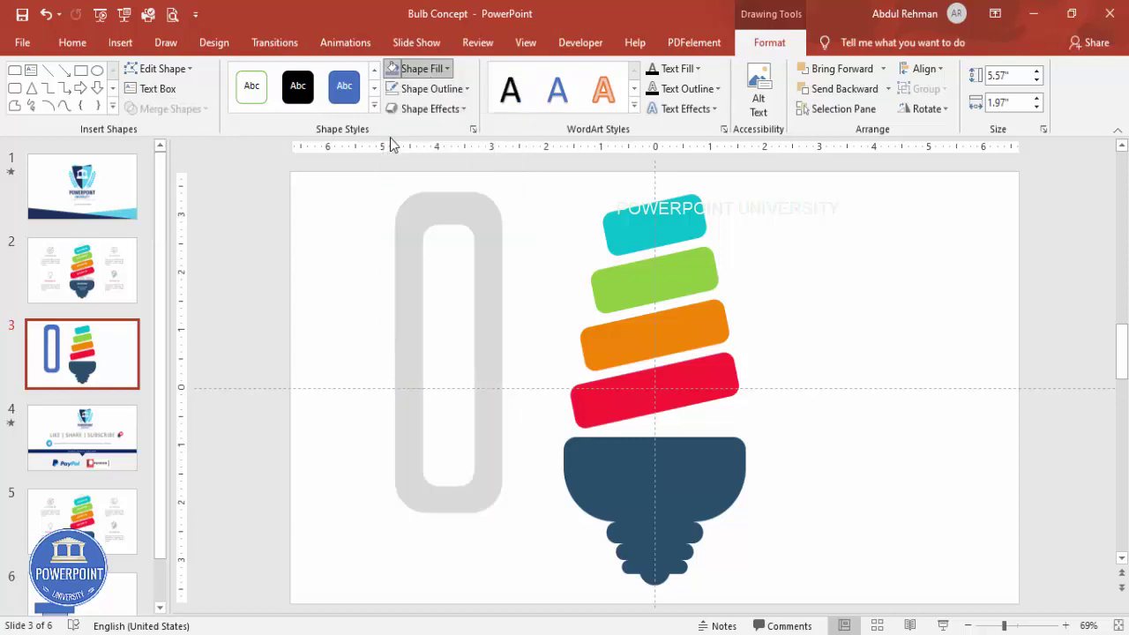
left_click(356, 242)
- Cut away the frame's lower end with a rectangle, leaving a grey U shape
left_click(120, 44)
left_click(263, 97)
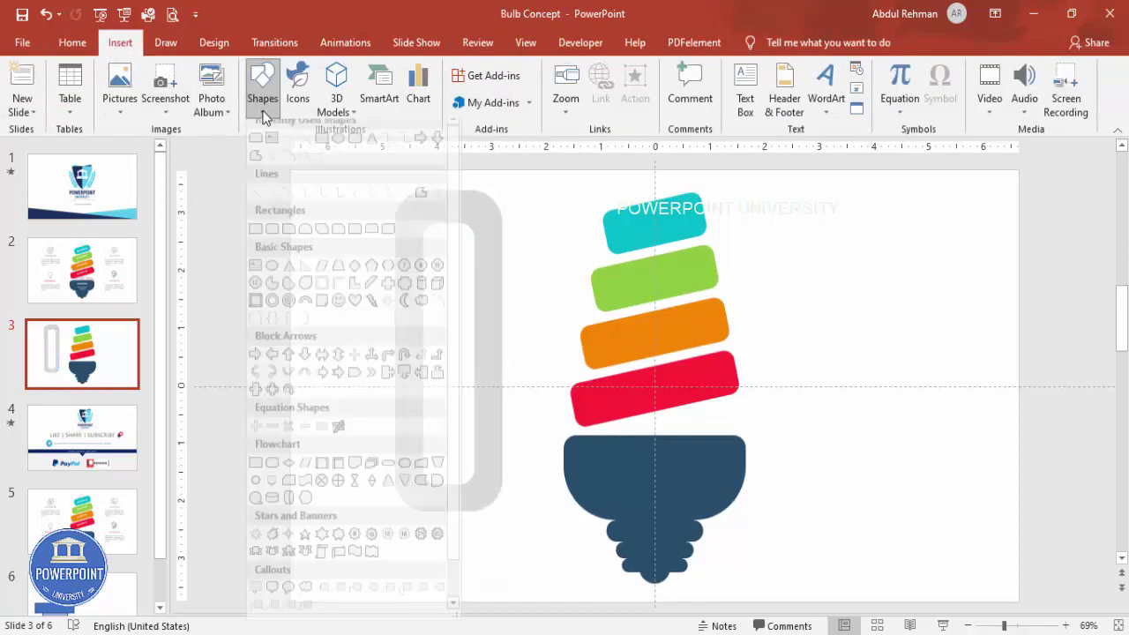
left_click(252, 241)
left_click_drag(356, 441, 539, 551)
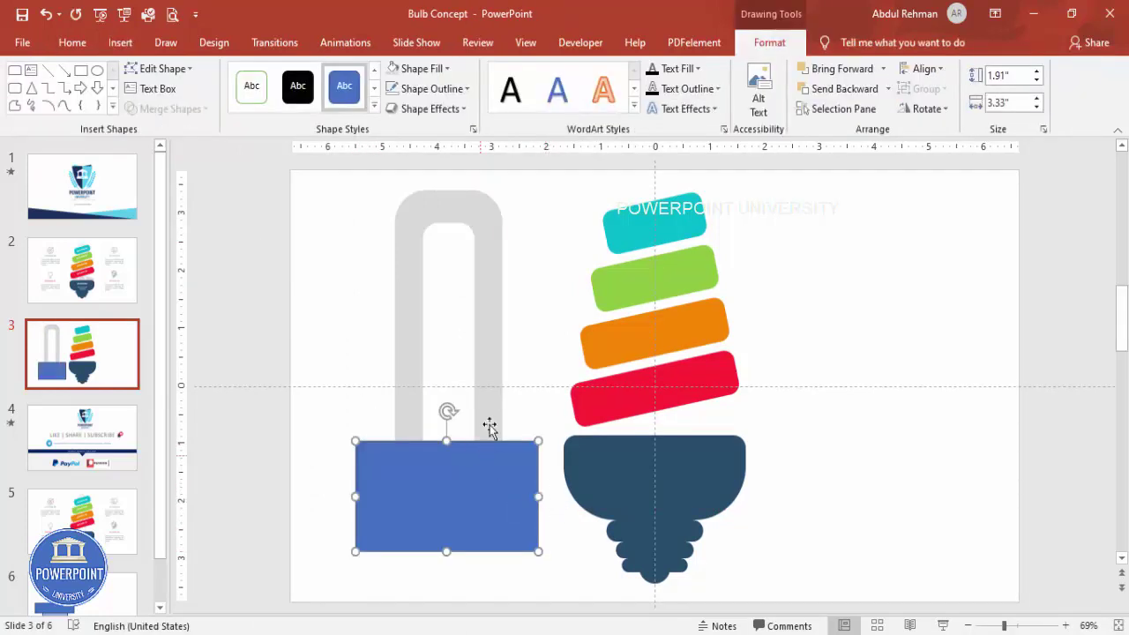
left_click(501, 368, "shift")
left_click(197, 113)
left_click(187, 211)
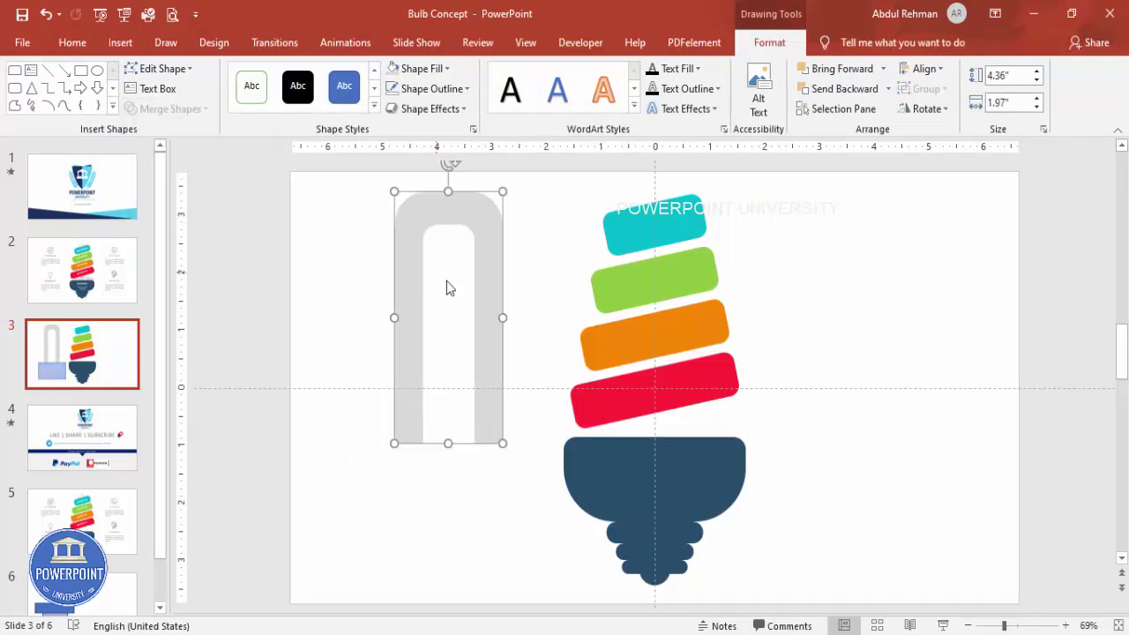
- Narrow the grey U, centre it on the bulb base, and send it behind the bars
left_click_drag(391, 319, 450, 293)
left_click_drag(486, 209, 656, 202)
left_click(887, 88)
left_click(880, 128)
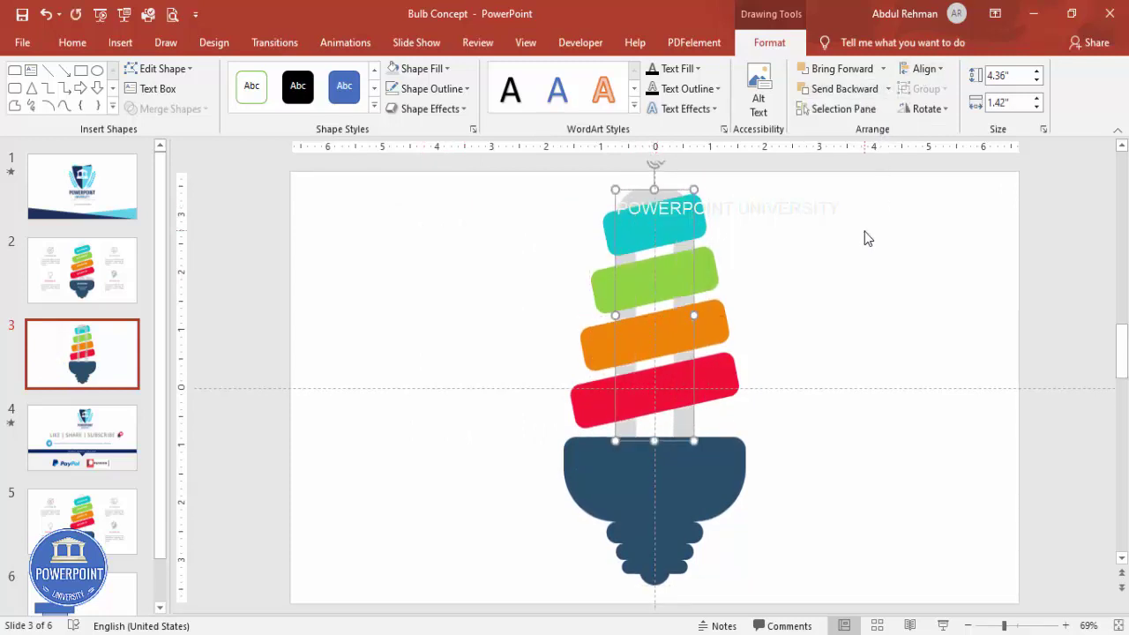
left_click(804, 297)
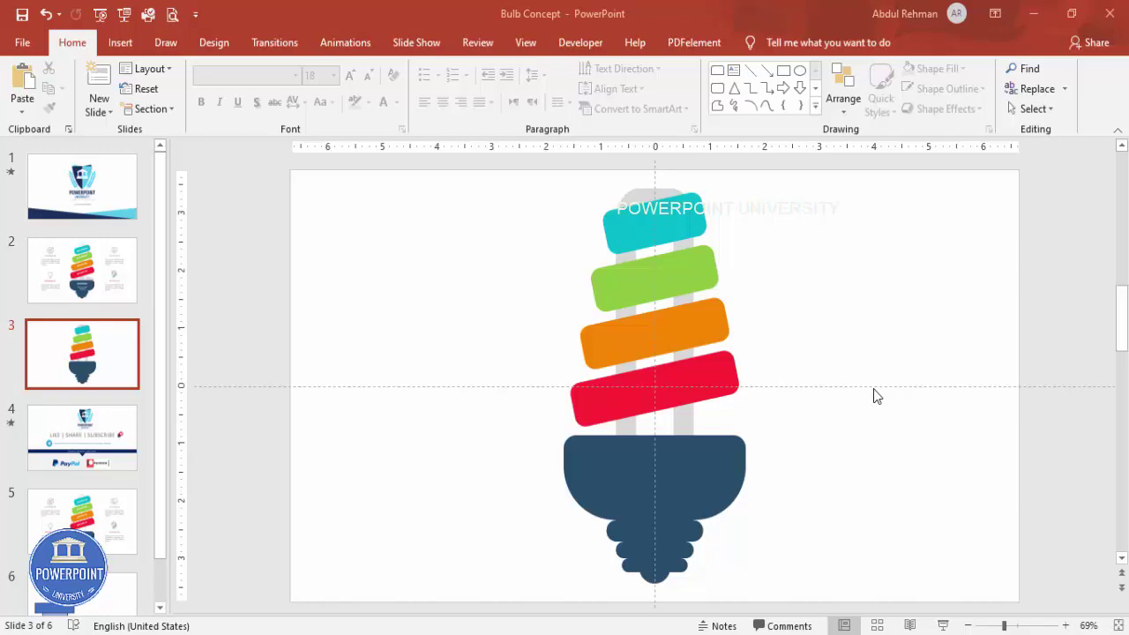
- Add a bold, centred, white 20 pt OPTION 01 label tilted along the red bar
left_click(115, 44)
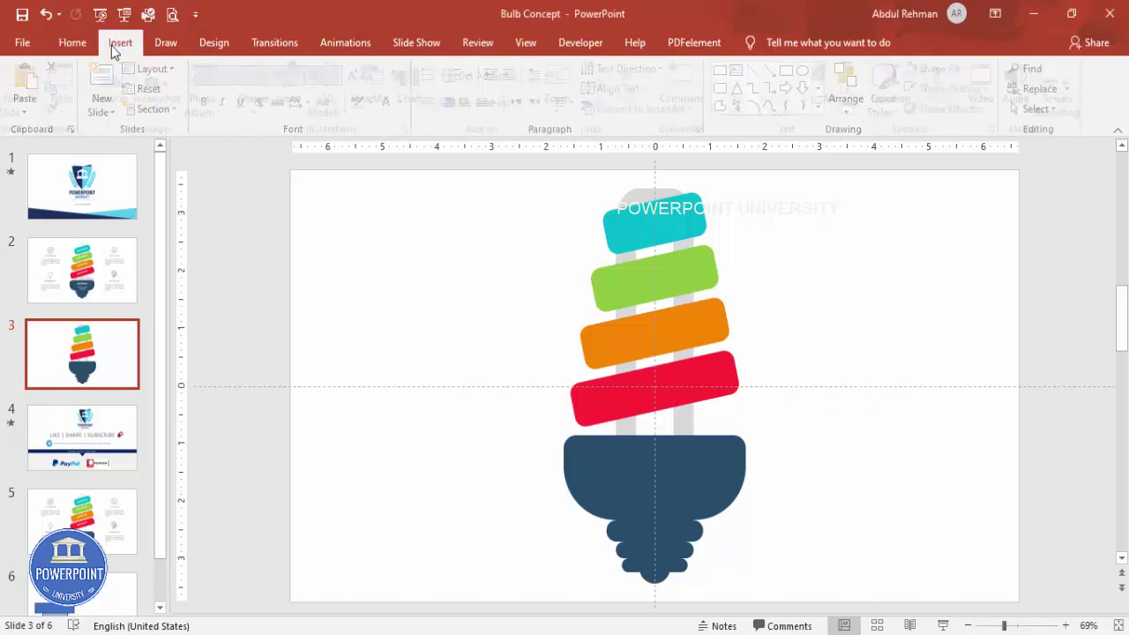
left_click(745, 88)
left_click_drag(346, 319, 465, 352)
type("0PTION 01")
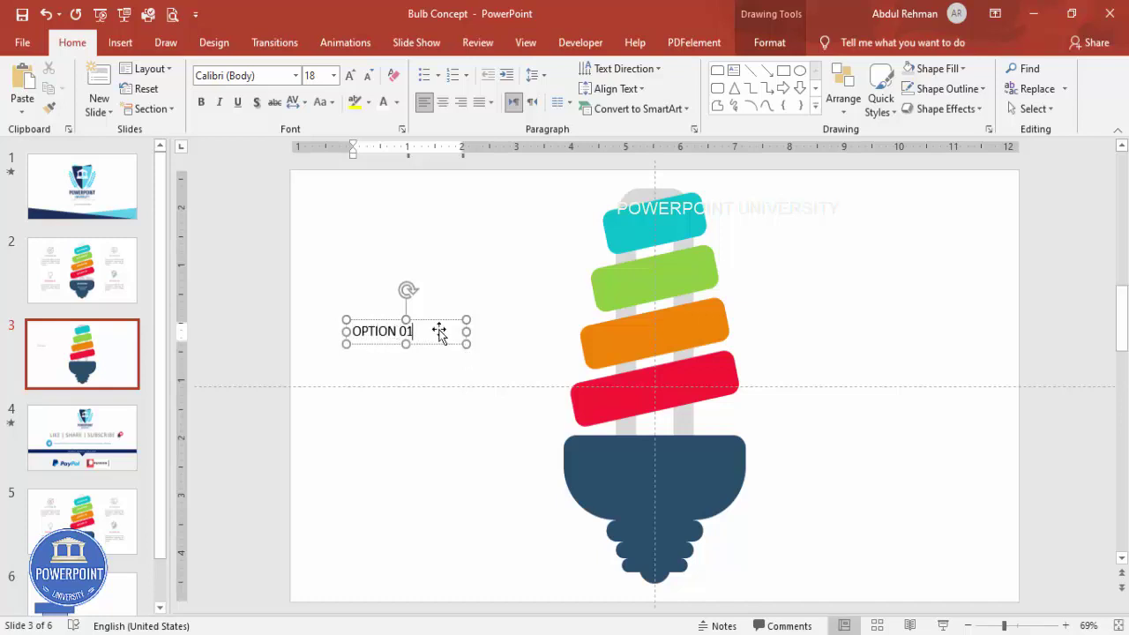
left_click(438, 330)
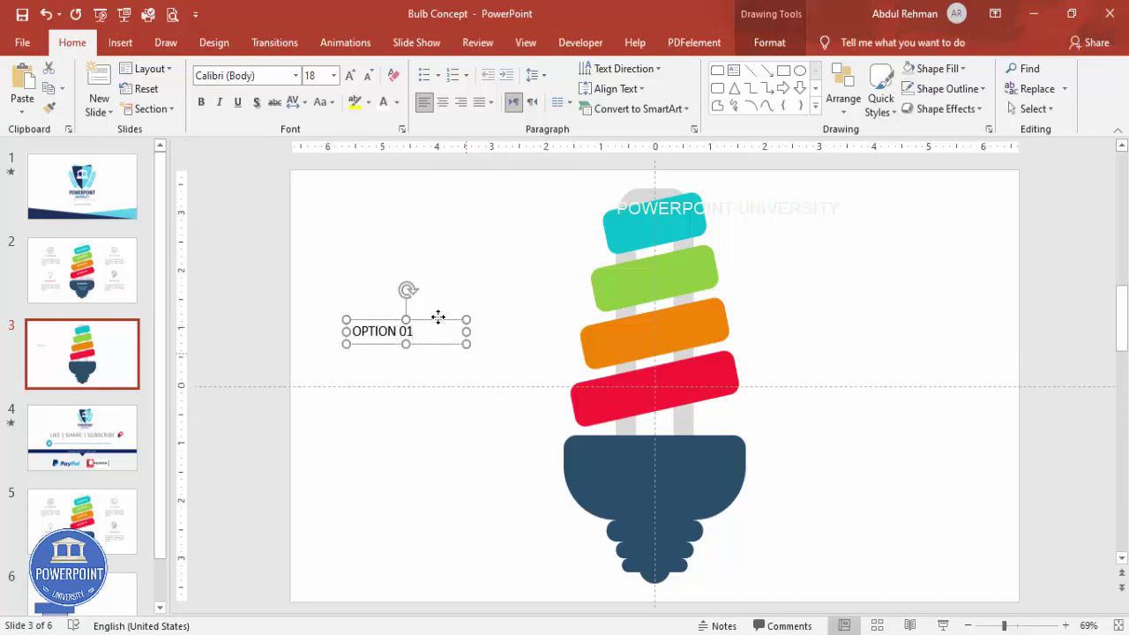
left_click(201, 102)
left_click(350, 75)
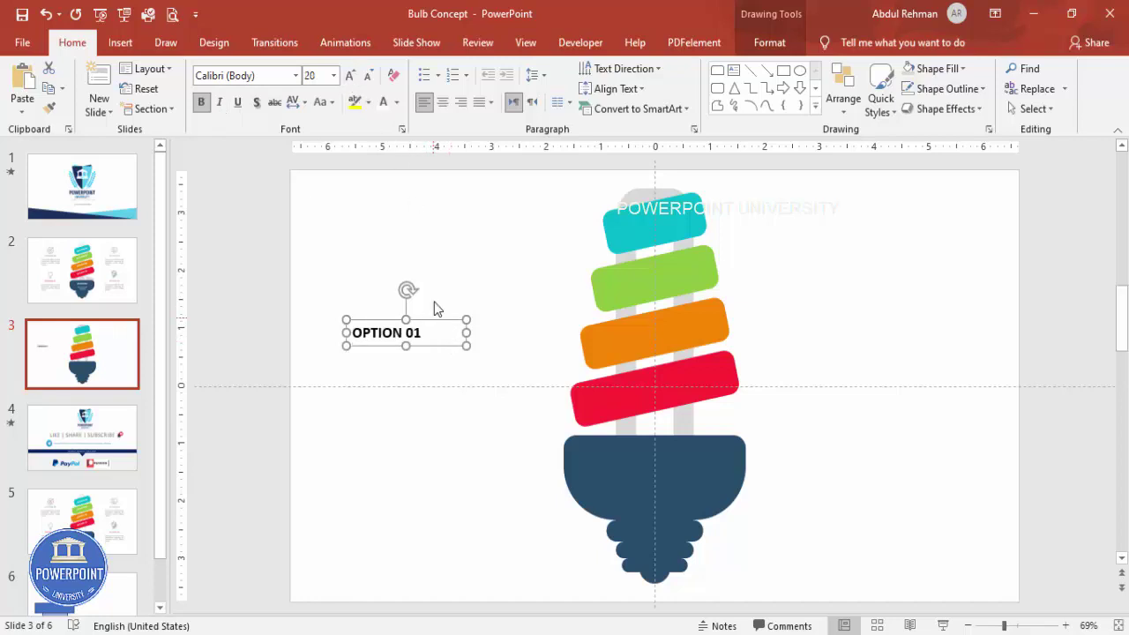
left_click(441, 103)
left_click_drag(442, 324, 685, 384)
left_click(386, 104)
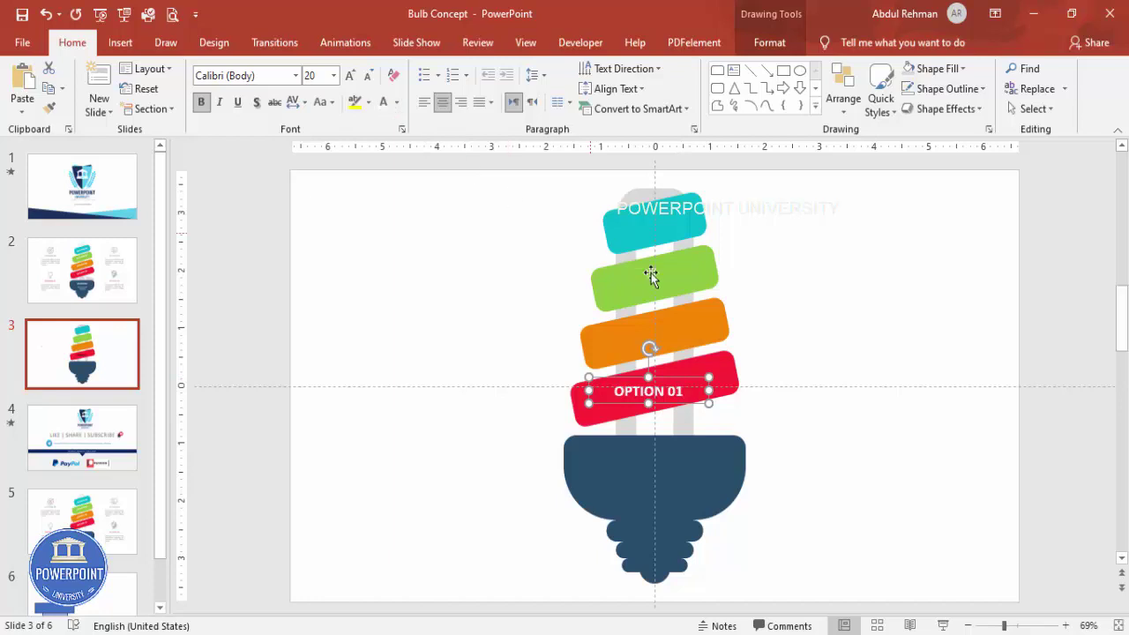
left_click_drag(648, 347, 698, 213)
- Change the orange, green and cyan bar labels to OPTION 02, 03 and 04
left_click(759, 284)
left_click(686, 328)
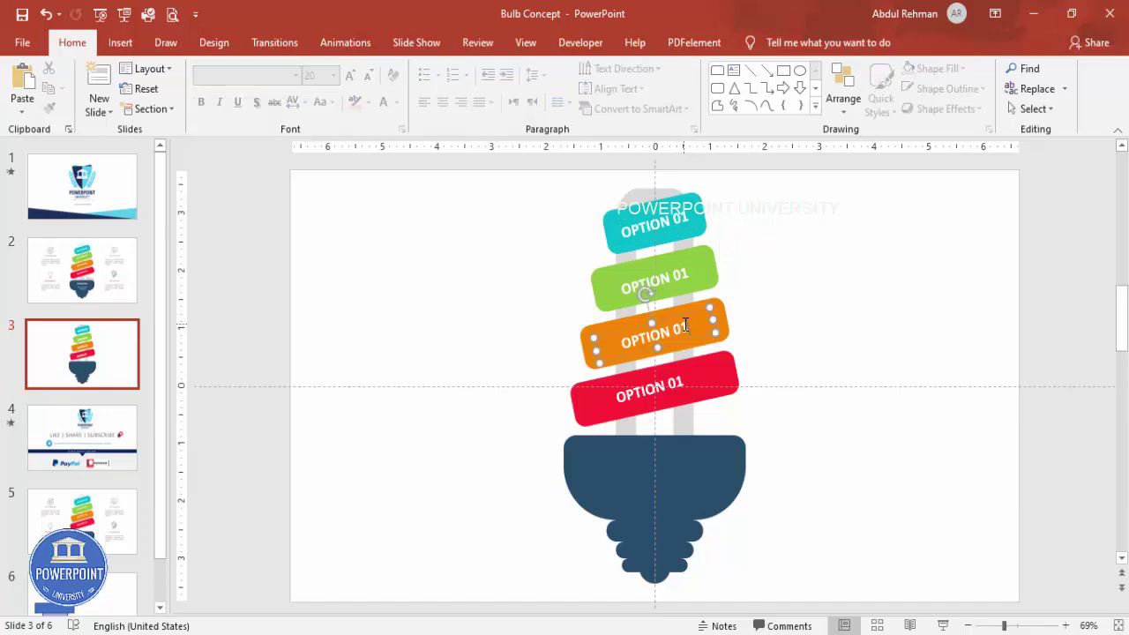
key("BackSpace")
type("2")
left_click(673, 273)
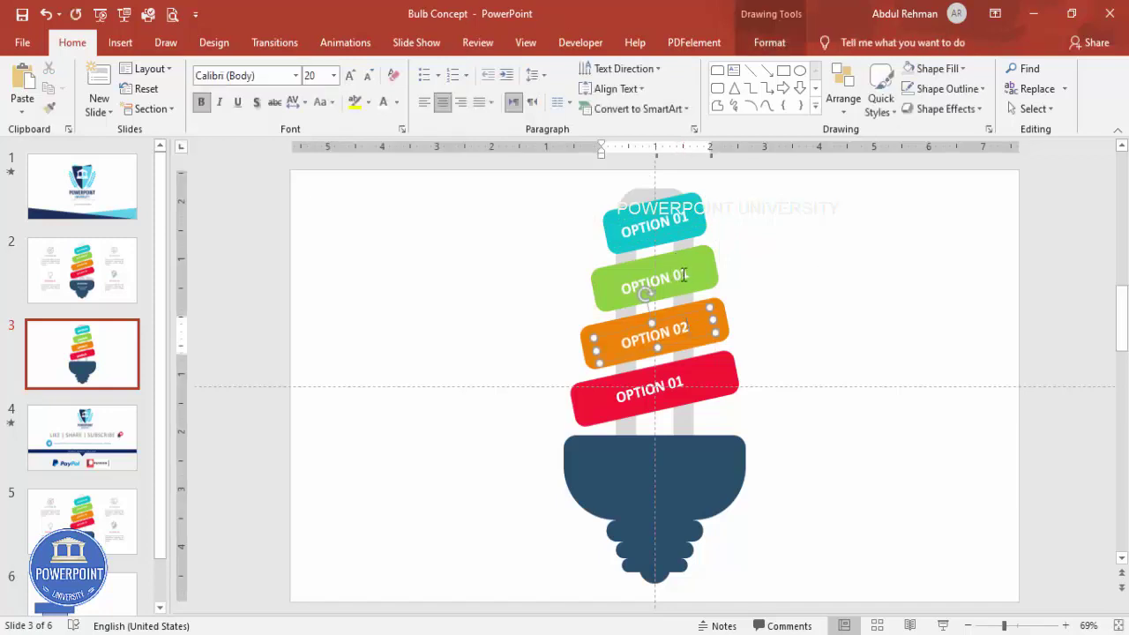
key("BackSpace")
type("3")
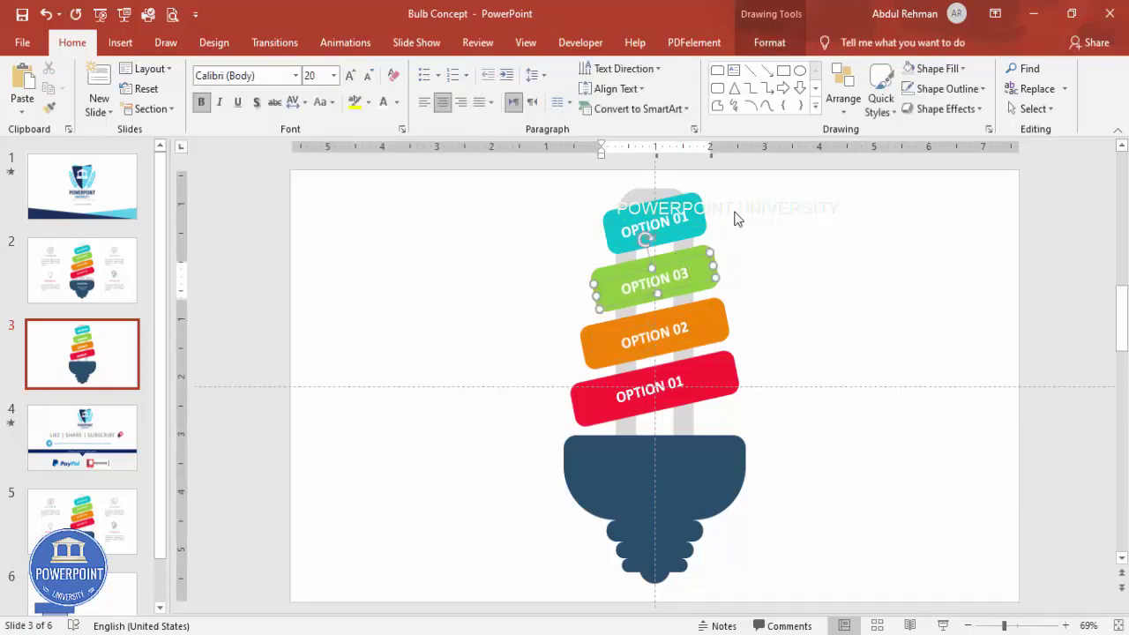
left_click(683, 216)
key("BackSpace")
type("4")
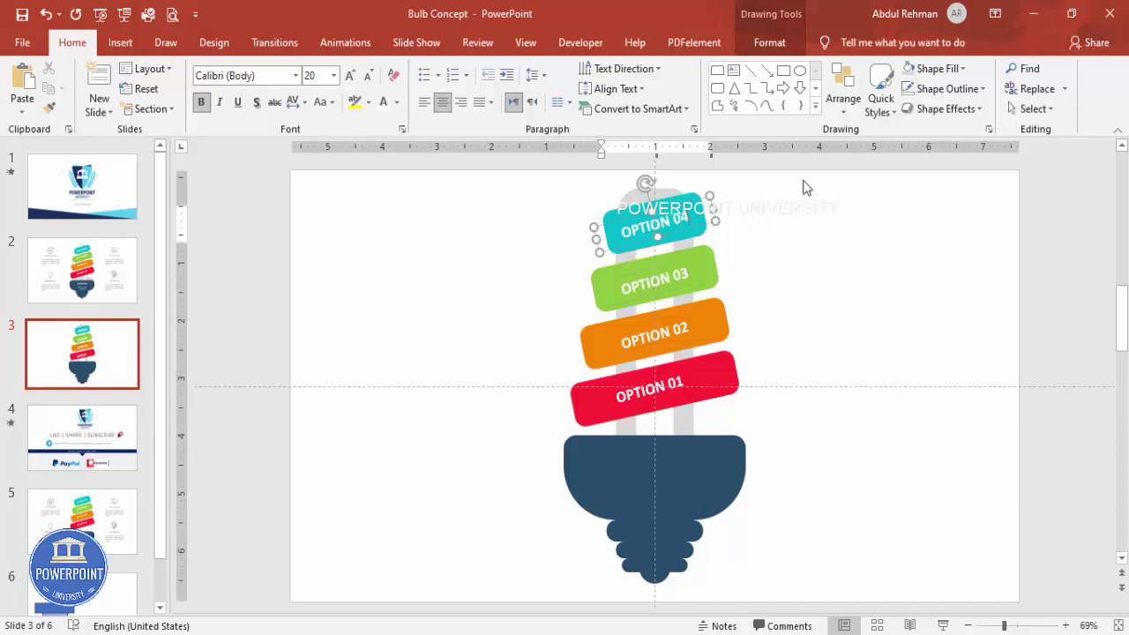
left_click(801, 263)
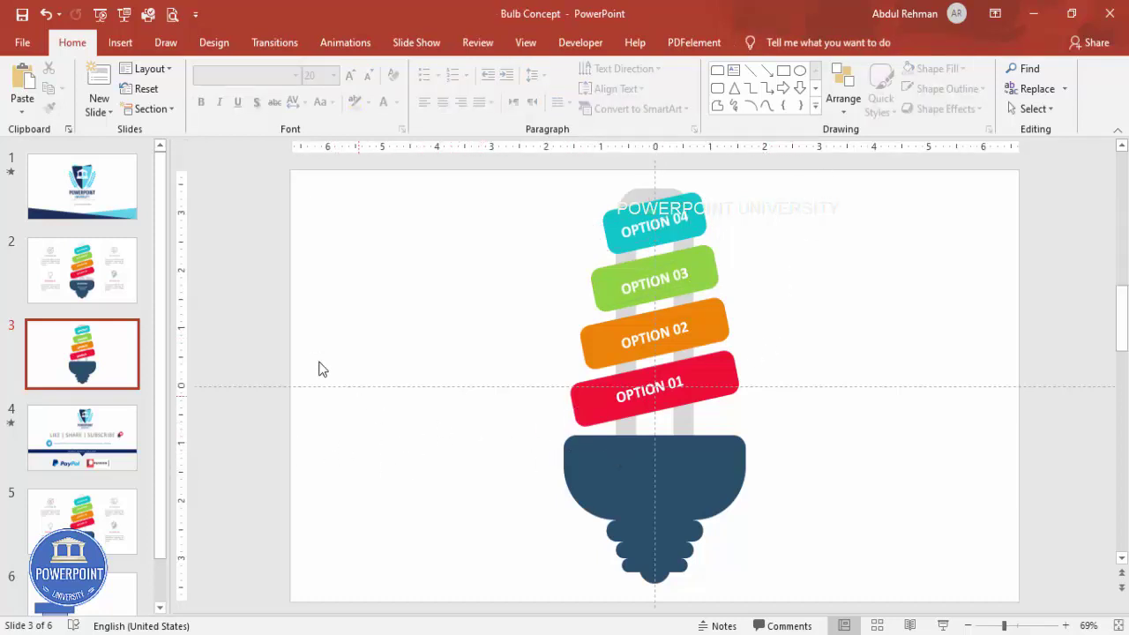
- Add a red, bold, centred 20 pt OPTION 01 title left of the bulb base
left_click(114, 46)
left_click(745, 97)
left_click_drag(368, 417, 490, 448)
type("OPTION 01")
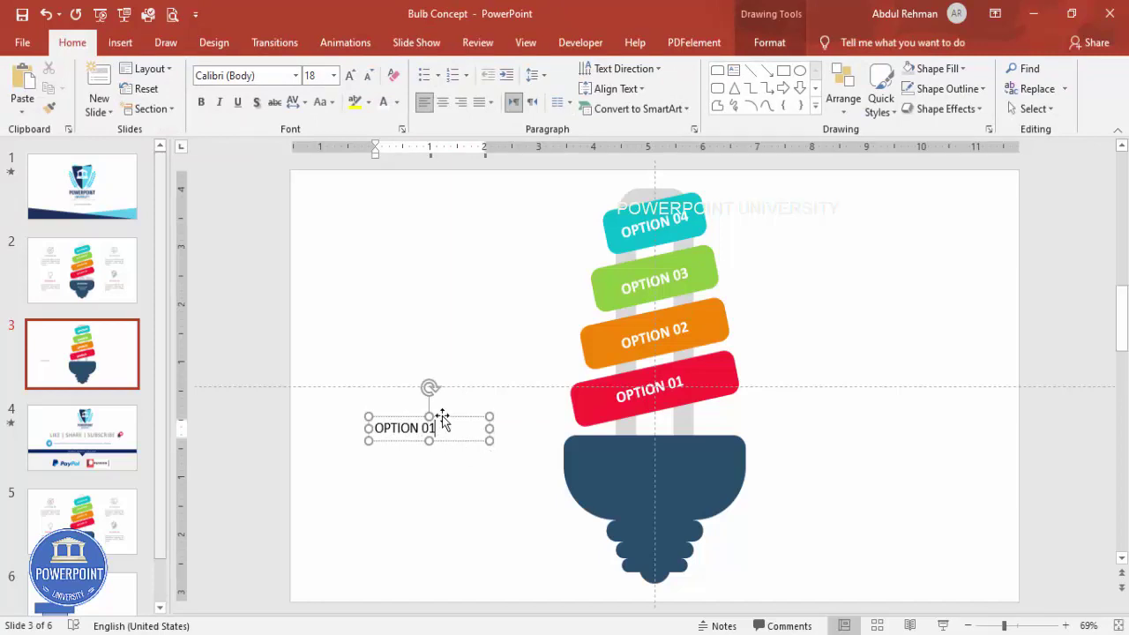
key("Escape")
left_click(396, 102)
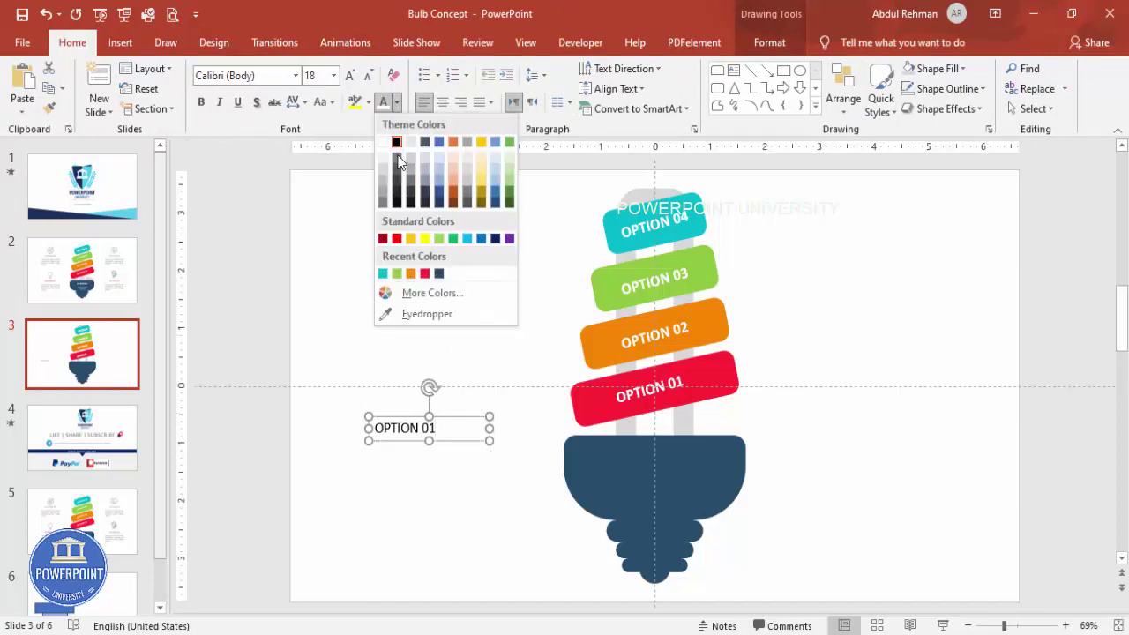
left_click(429, 276)
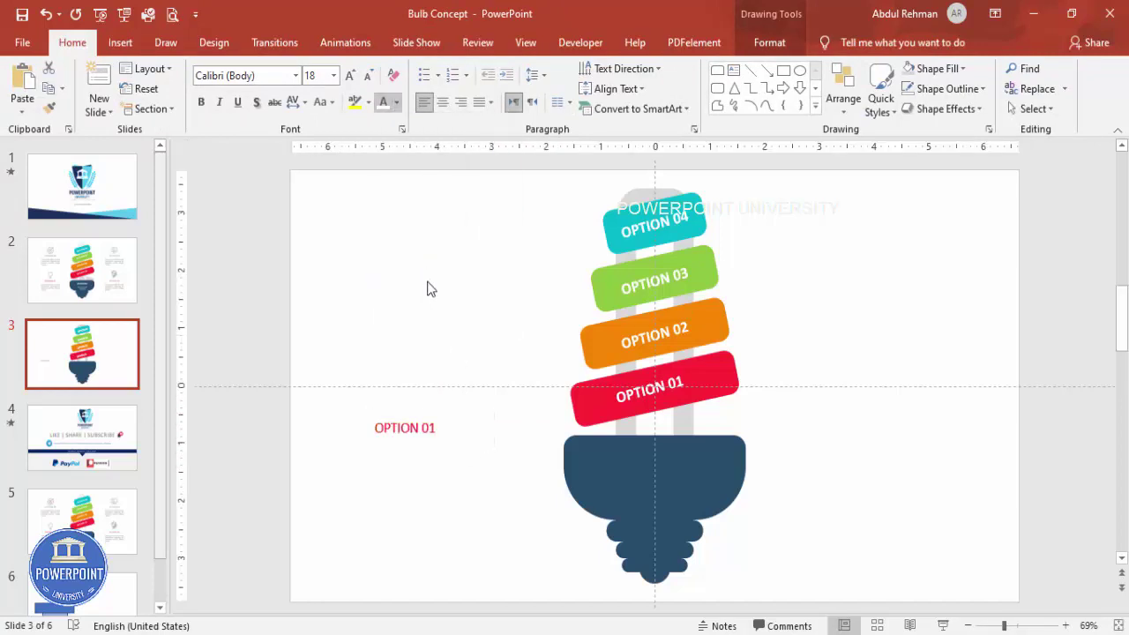
left_click(442, 102)
left_click(201, 102)
left_click(349, 75)
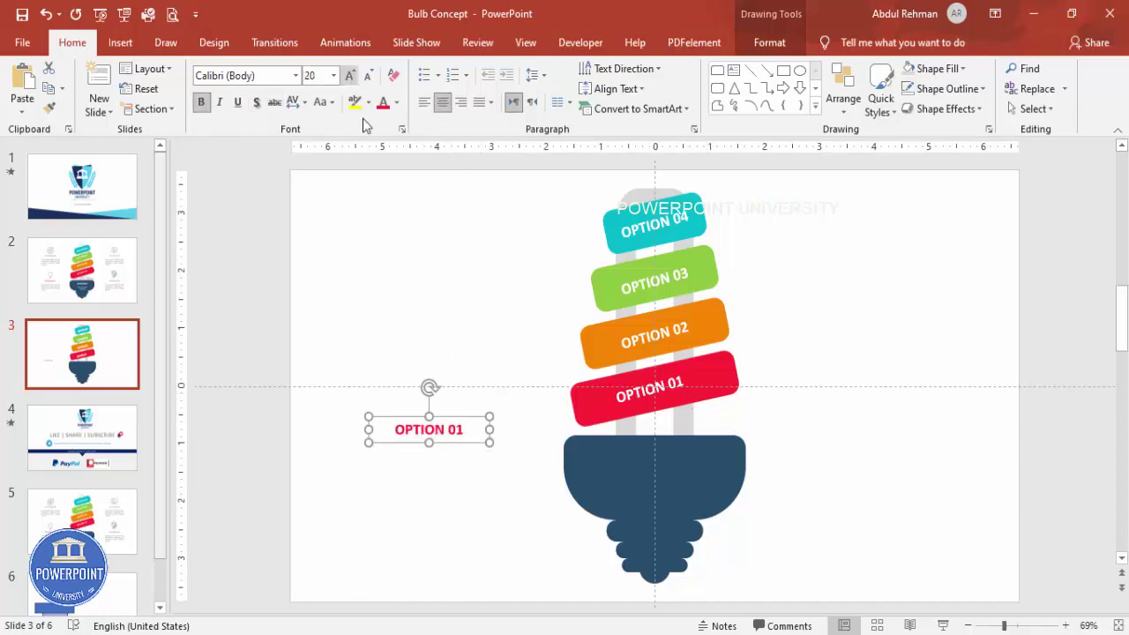
left_click(449, 353)
- Add a centred grey 14 pt 'Add detail text here' caption below it, wrapped to two lines
left_click(120, 42)
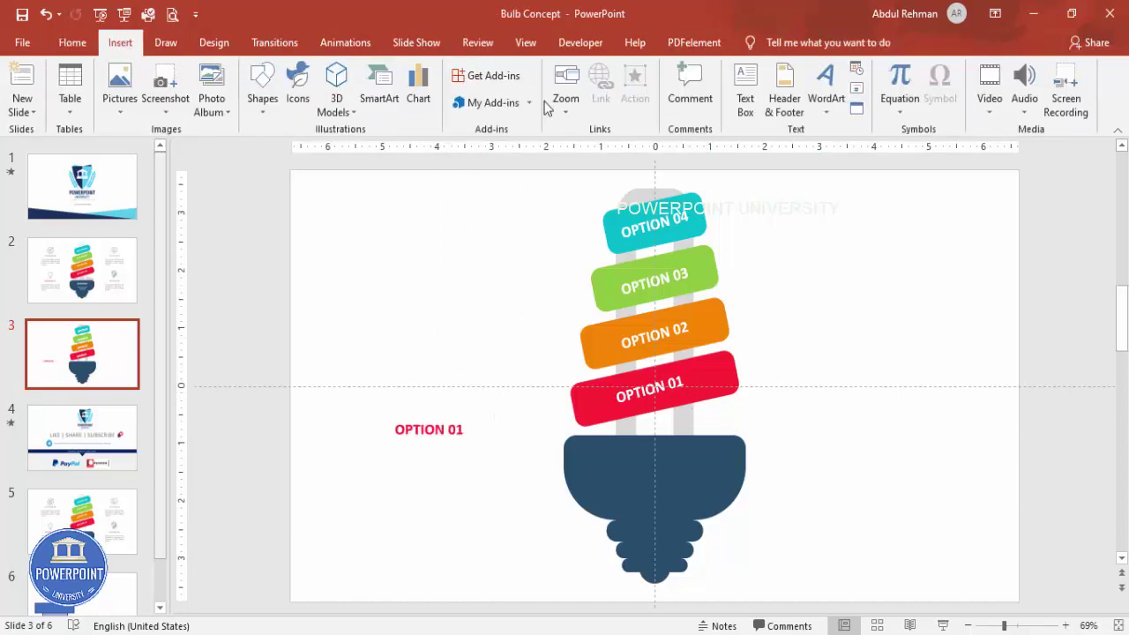
left_click(745, 93)
left_click_drag(353, 467, 543, 517)
type("Add detail text here")
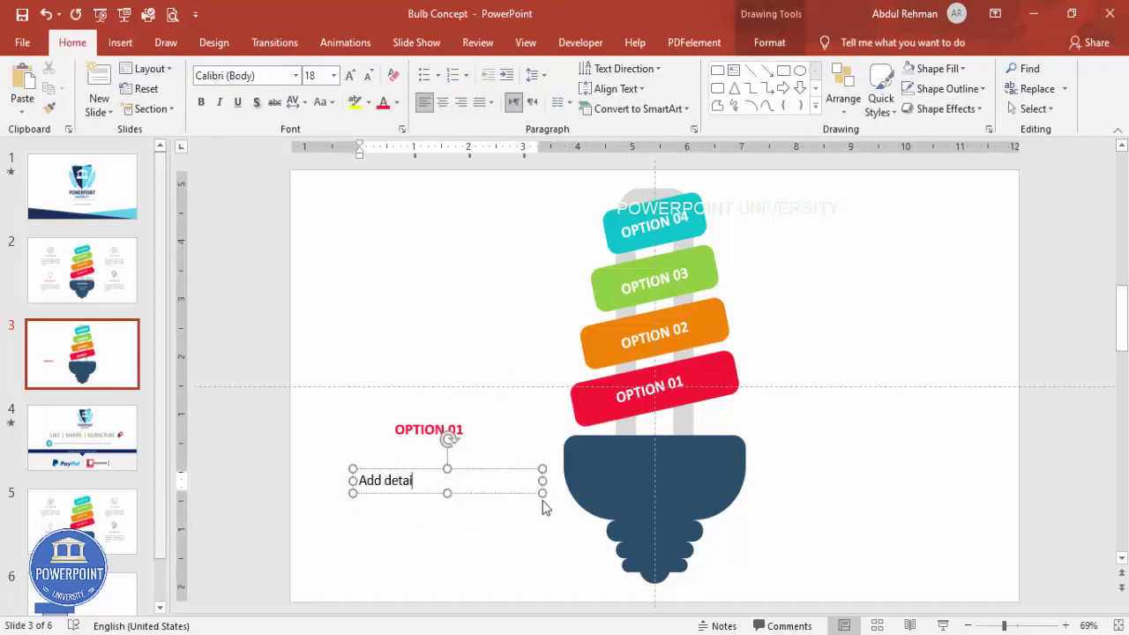
left_click(496, 470)
left_click(443, 102)
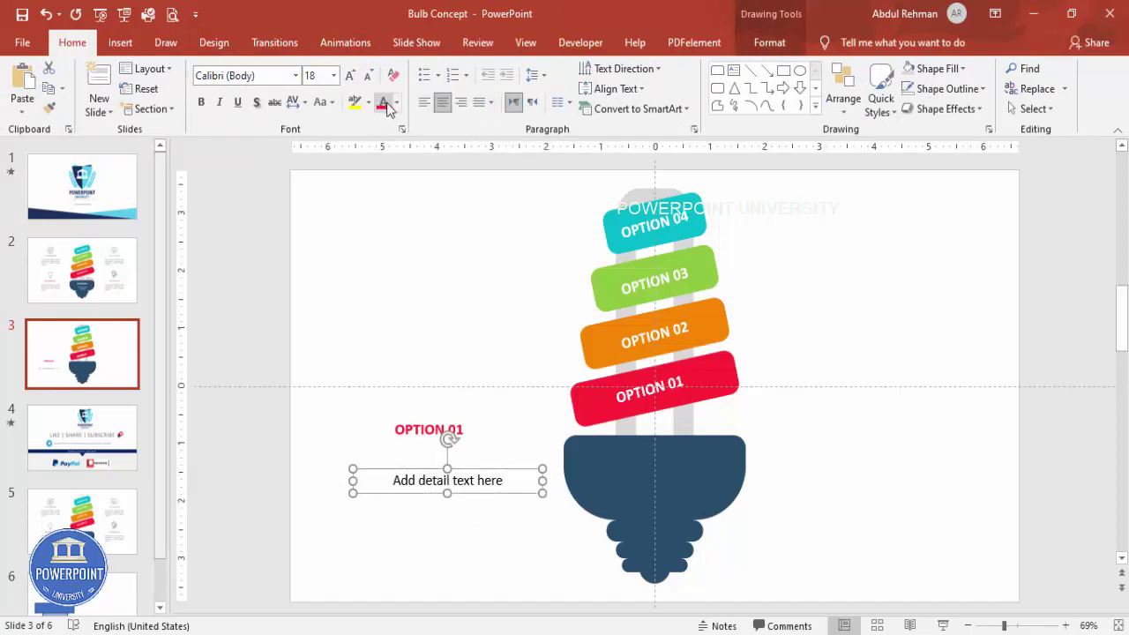
left_click(397, 103)
left_click(383, 194)
left_click(369, 77)
left_click(369, 77)
left_click_drag(543, 490, 461, 441)
key("Escape")
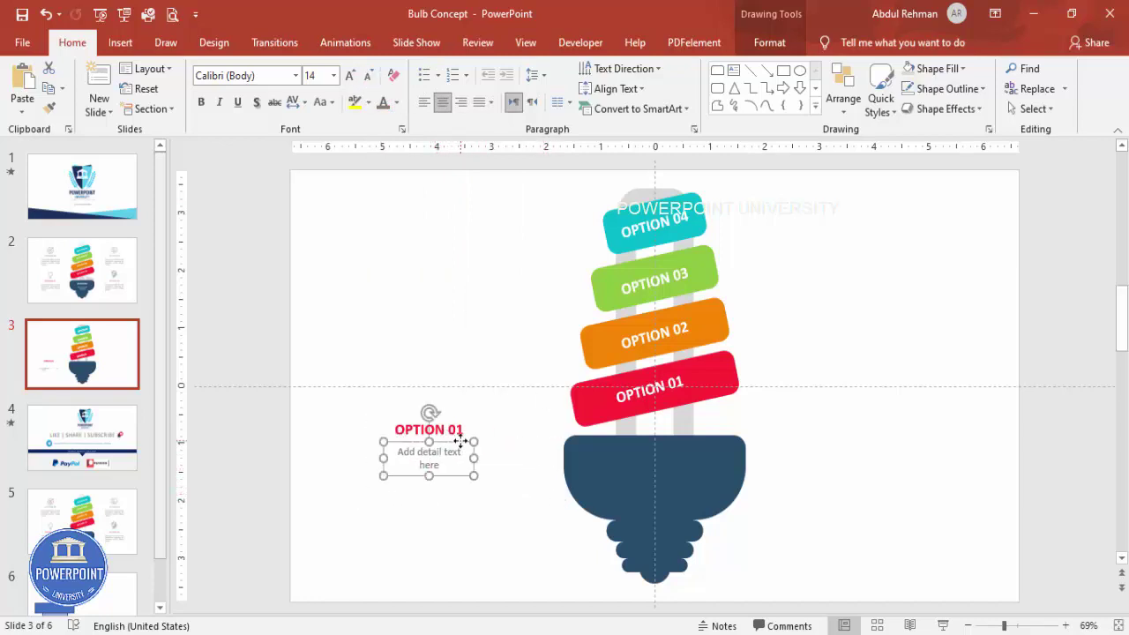
- Copy the title-and-caption pair to the right of the bulb, then both pairs upward
left_click(509, 518)
left_click_drag(525, 529, 316, 398)
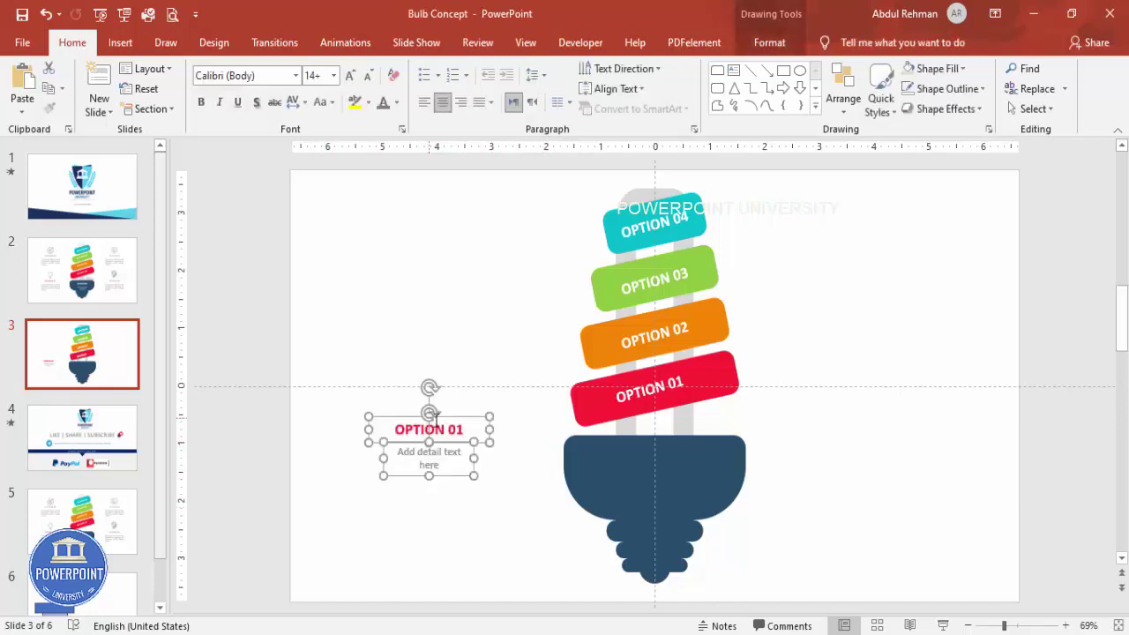
left_click_drag(467, 423, 899, 429)
left_click_drag(325, 426, 529, 503)
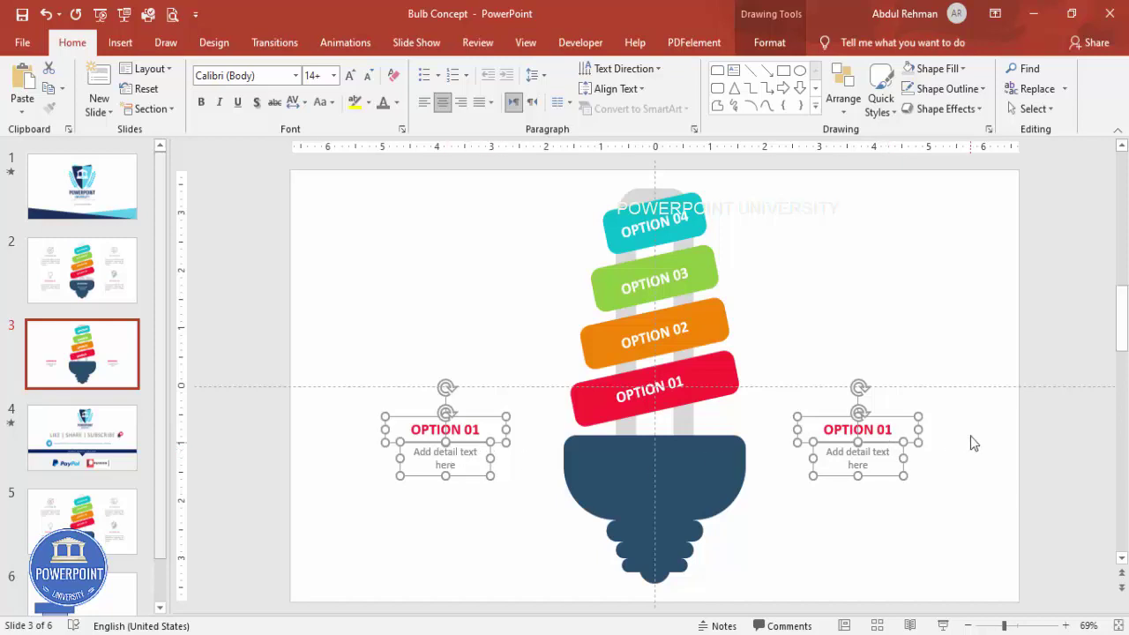
left_click_drag(899, 424, 886, 267)
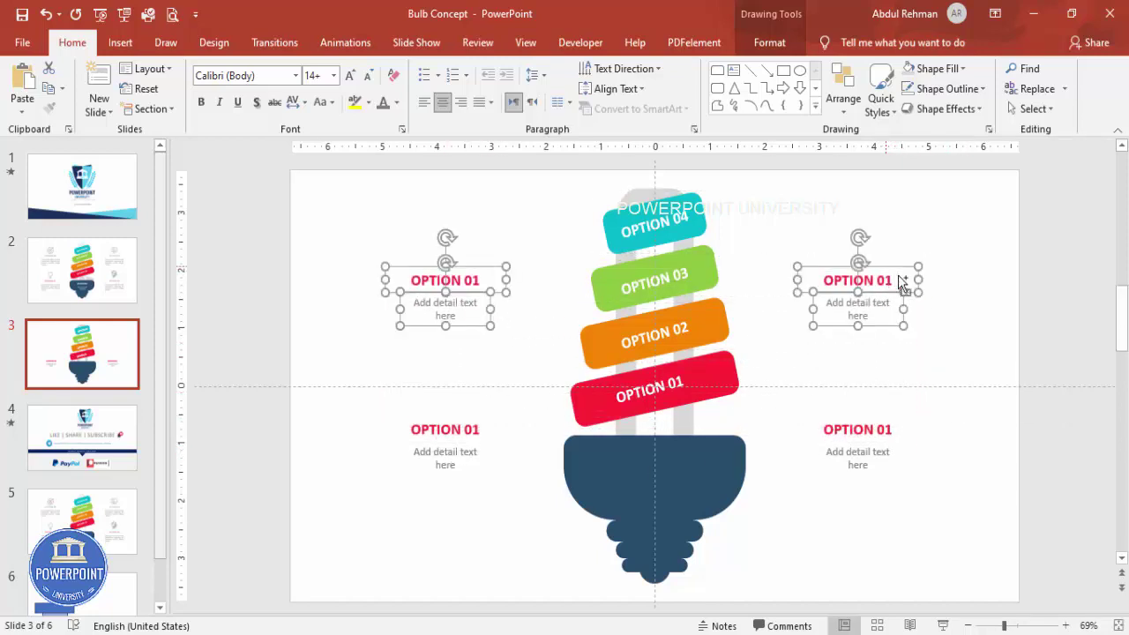
- Renumber the lower-right, upper-right and upper-left titles to OPTION 02, 03 and 04
left_click(920, 397)
left_click(865, 423)
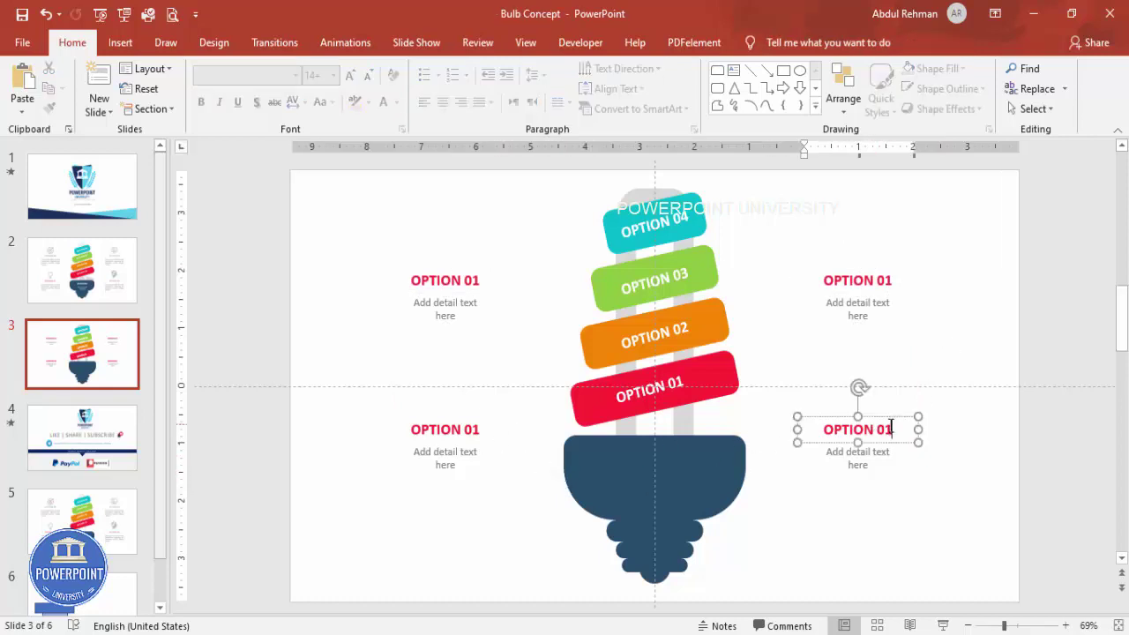
key("BackSpace")
type("2")
left_click(891, 280)
key("BackSpace")
type("3")
left_click(476, 280)
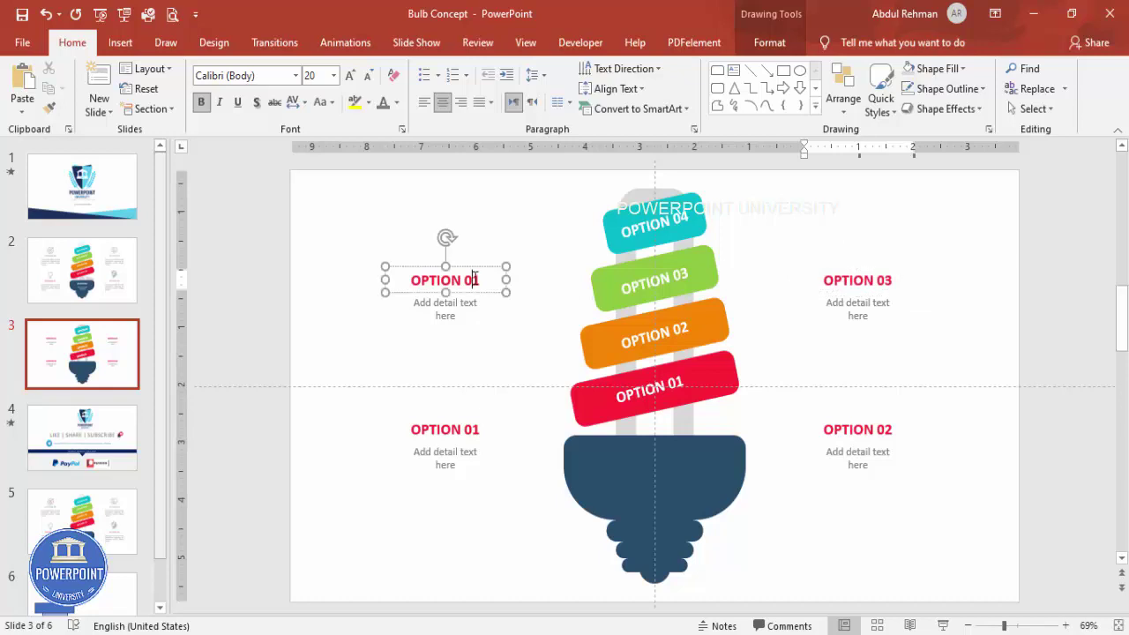
key("BackSpace")
type("4")
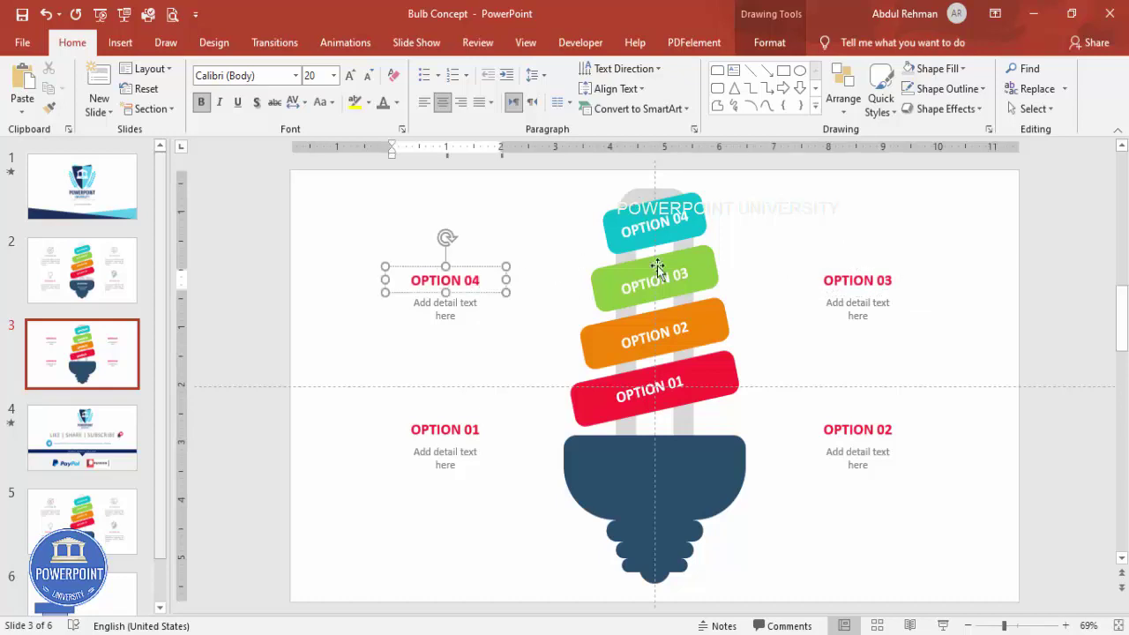
- Colour the OPTION 02, 03 and 04 titles orange, green and teal
left_click(860, 418)
left_click(397, 103)
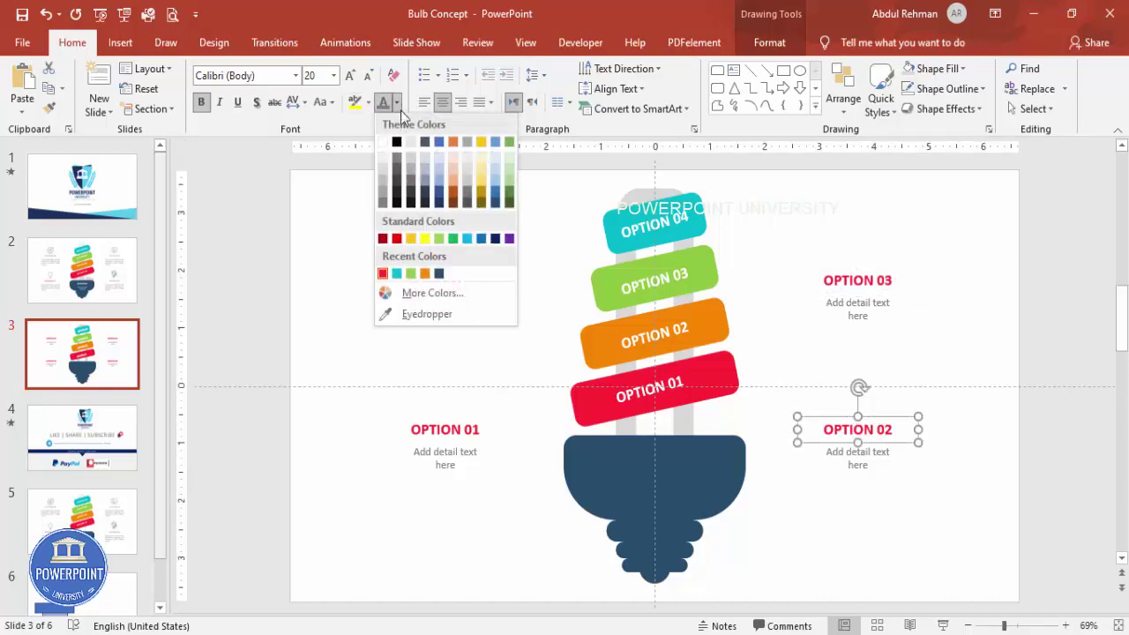
left_click(439, 273)
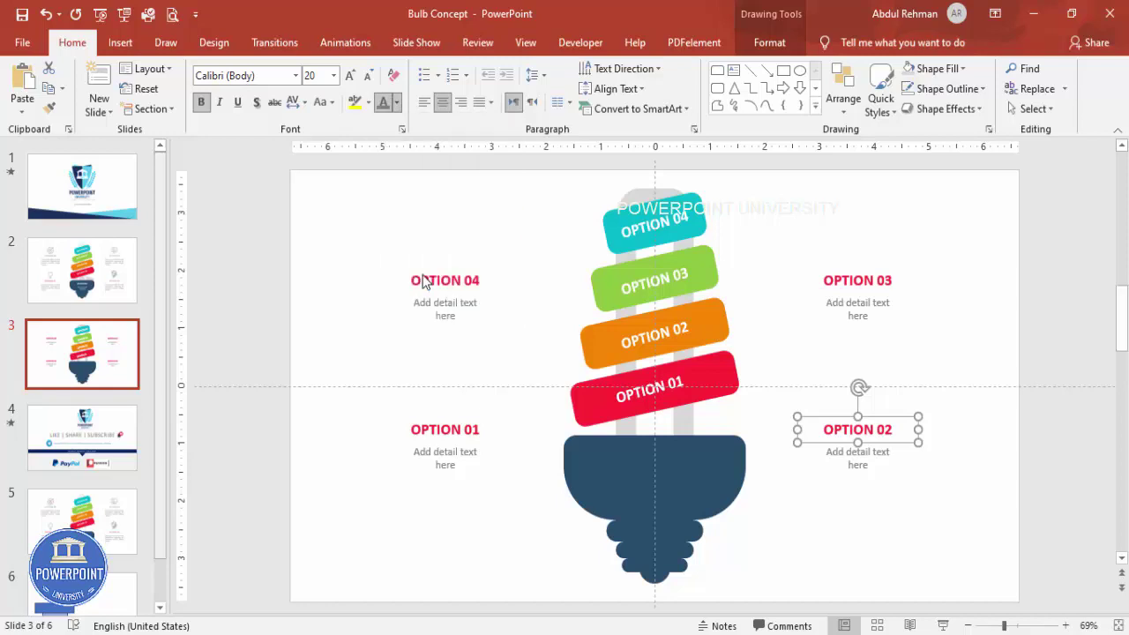
left_click(892, 274)
left_click(398, 103)
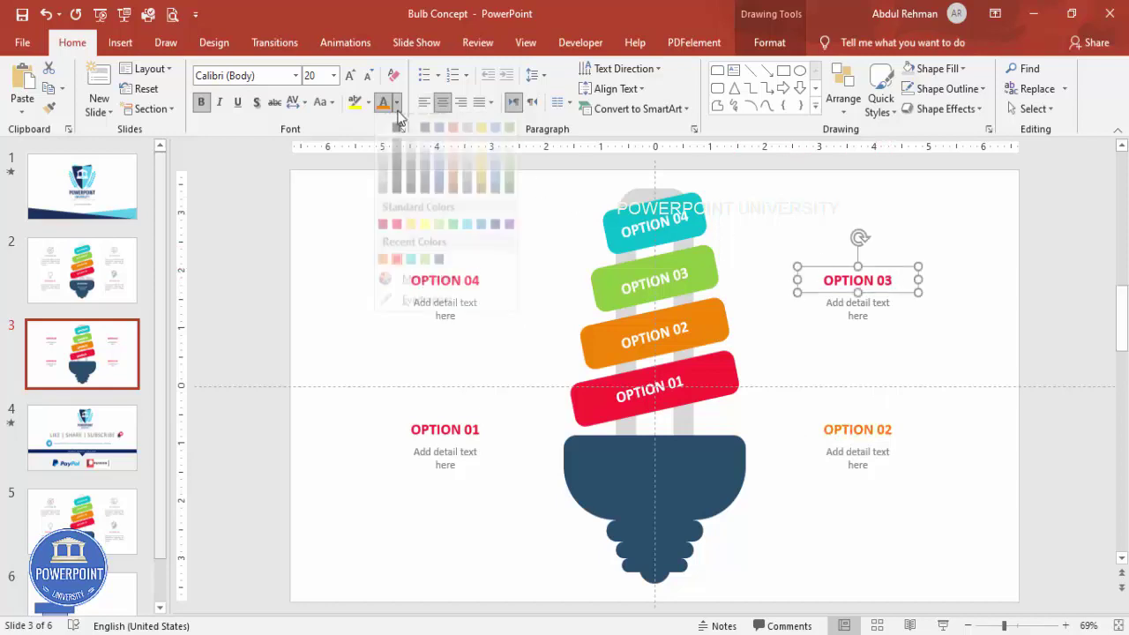
left_click(441, 275)
left_click(470, 281)
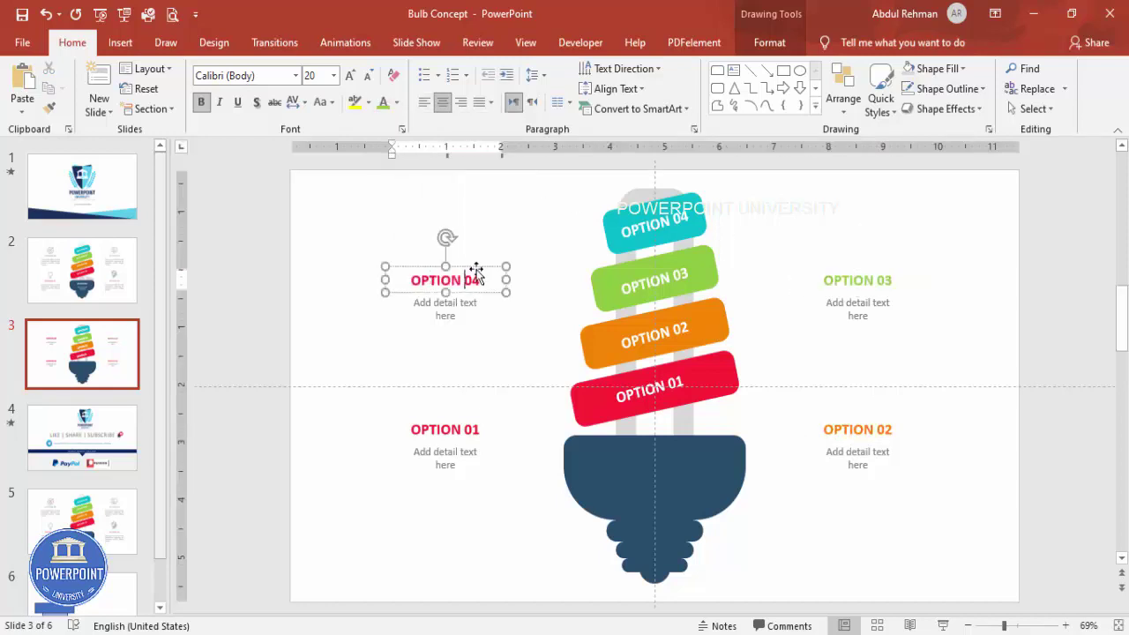
left_click(398, 103)
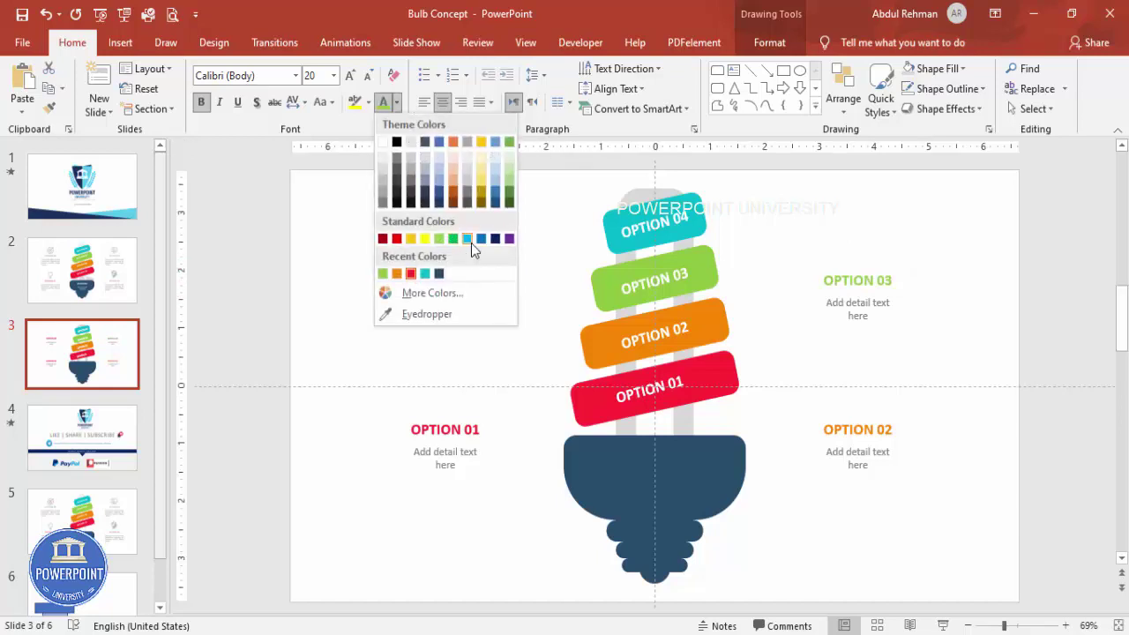
left_click(424, 273)
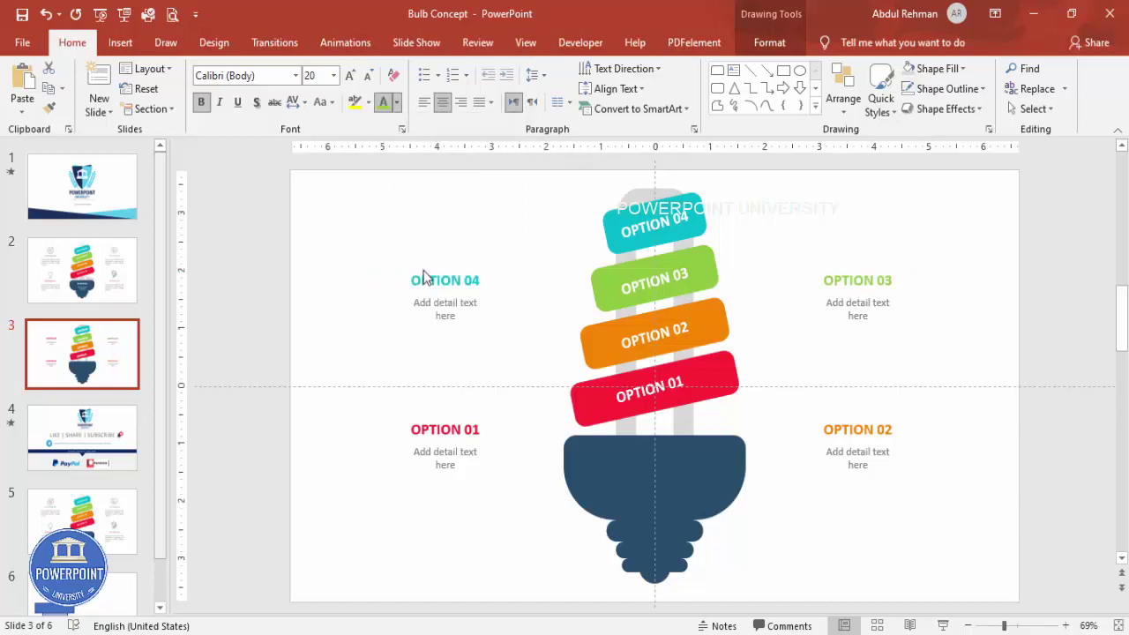
left_click(518, 243)
left_click(120, 42)
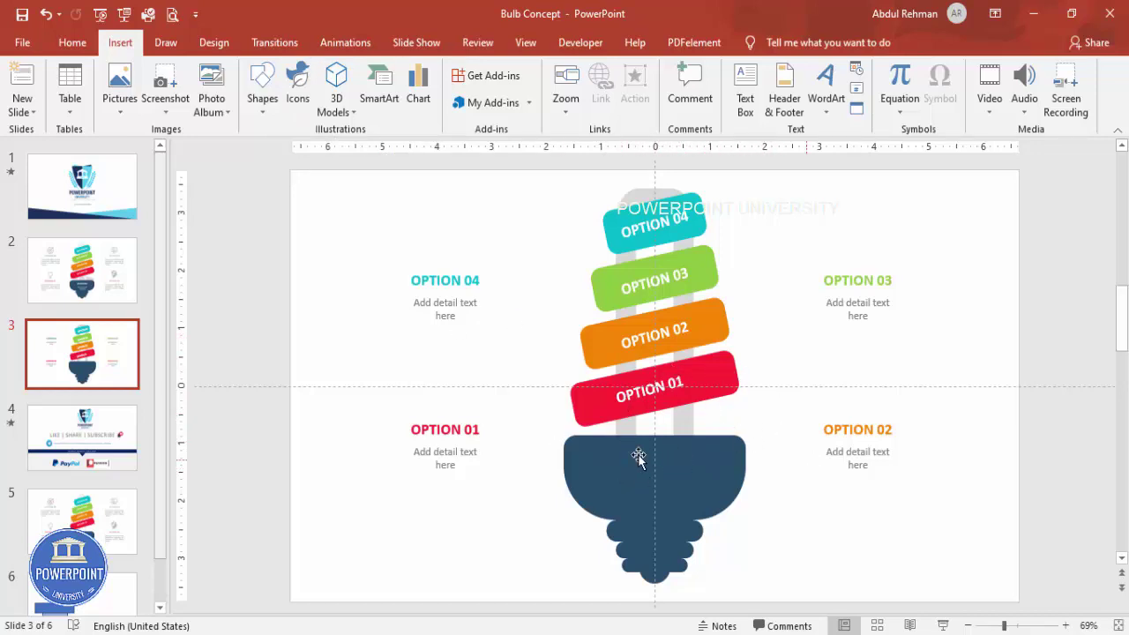
- Copy the OPTION 02 title onto the navy base, make it white 28 pt, and retype it HEADLINE
left_click(881, 417)
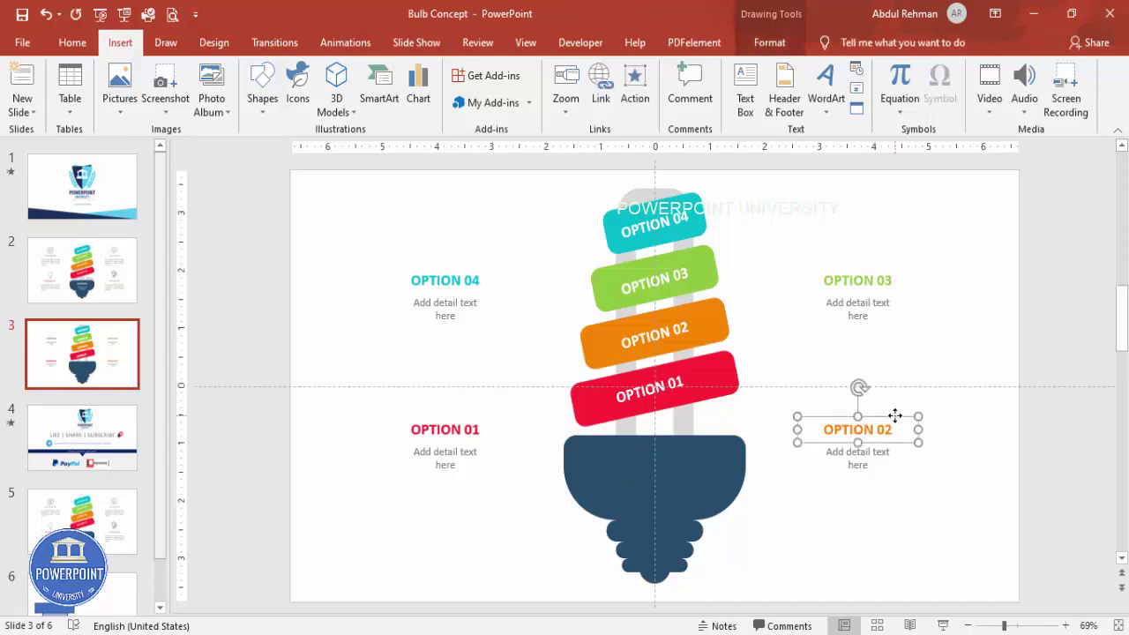
left_click_drag(899, 416, 705, 454)
left_click(84, 43)
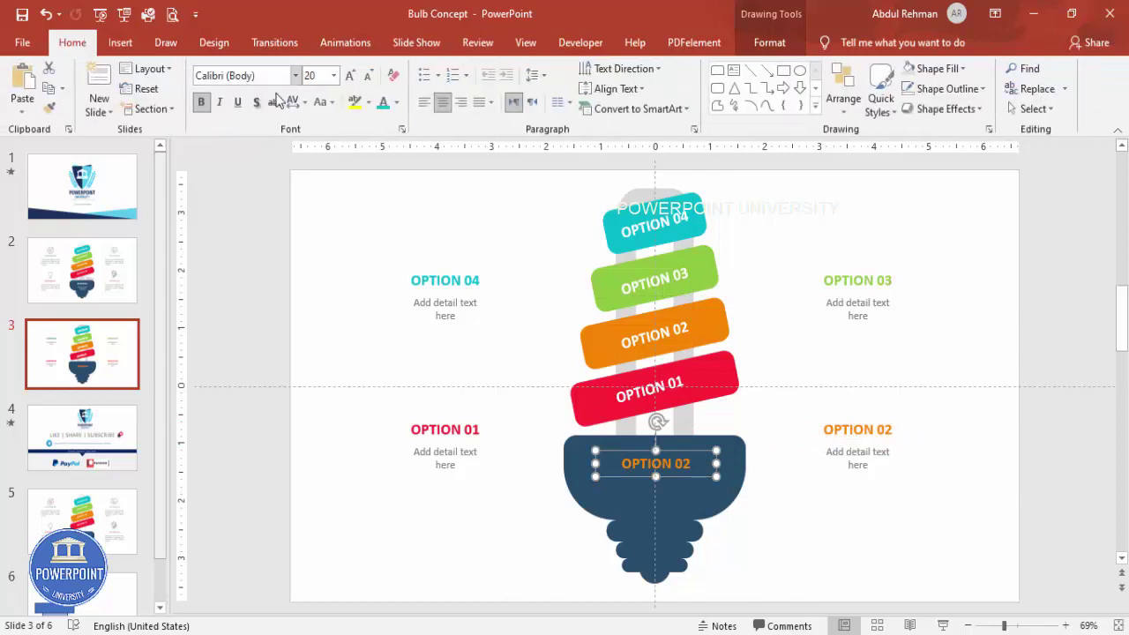
left_click(396, 103)
left_click(386, 134)
left_click(349, 75)
left_click(350, 75)
triple_click(621, 458)
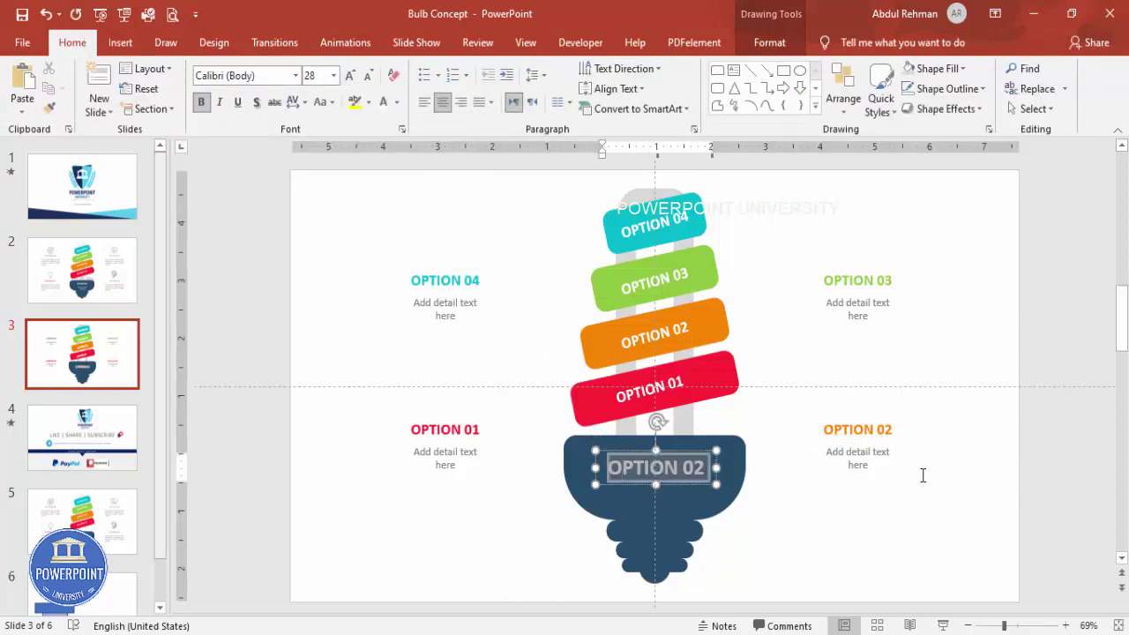
type("HEADLINE")
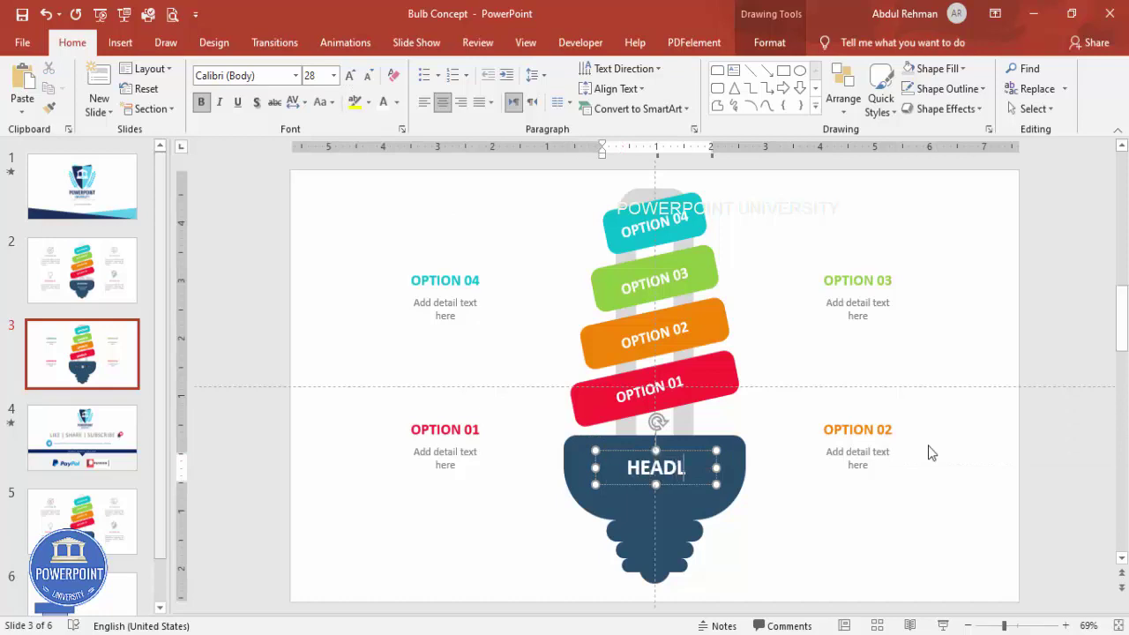